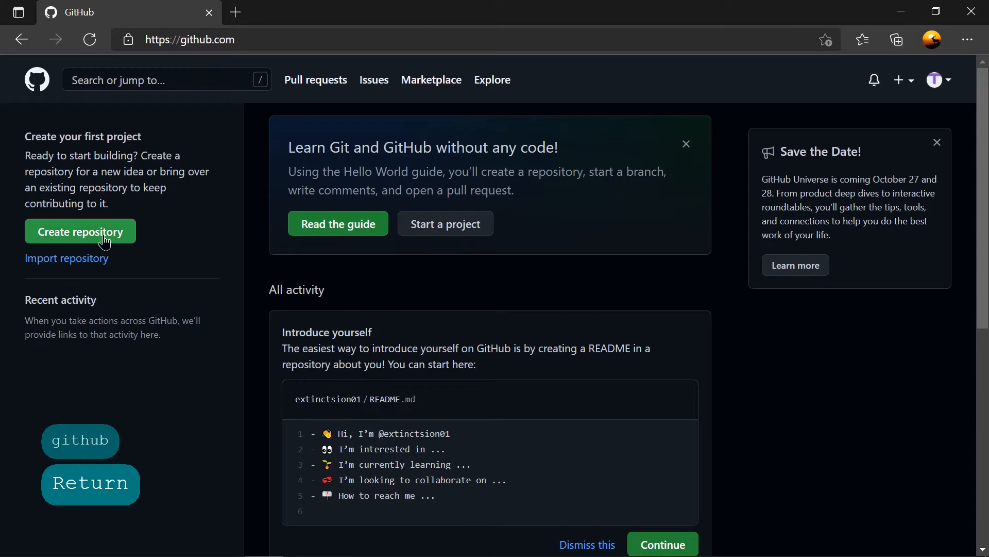
Start a new repository and name it myfirstpage.github.io.
left_click(908, 87)
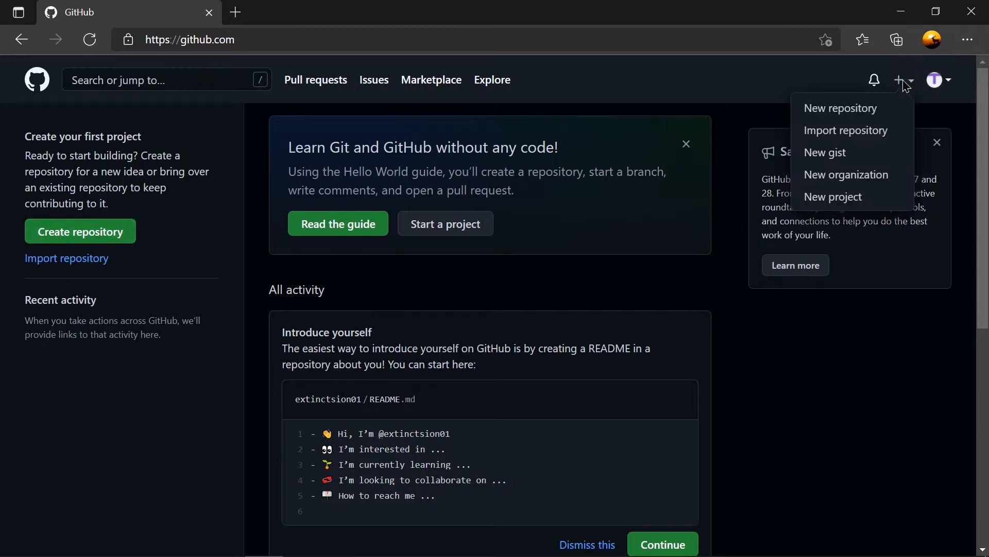
left_click(822, 109)
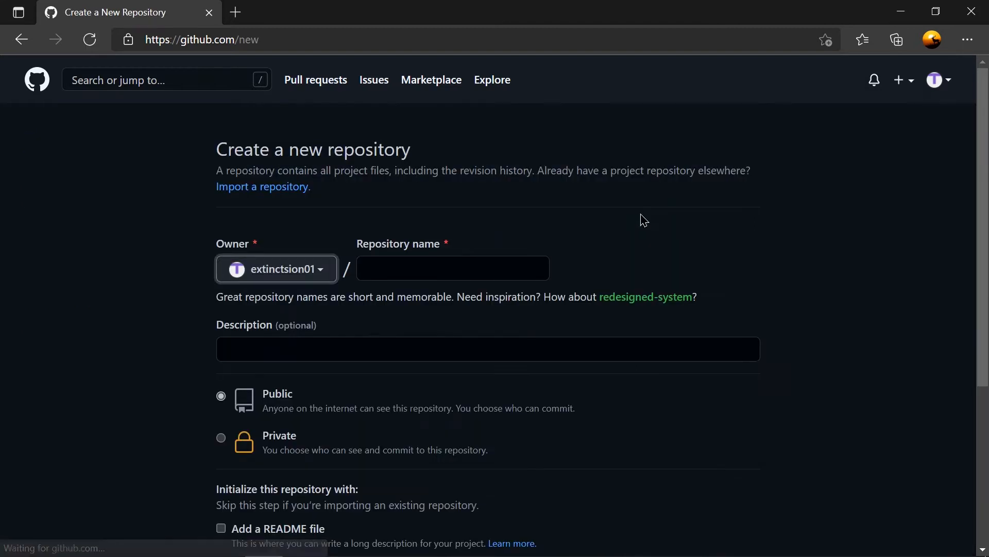
left_click(465, 261)
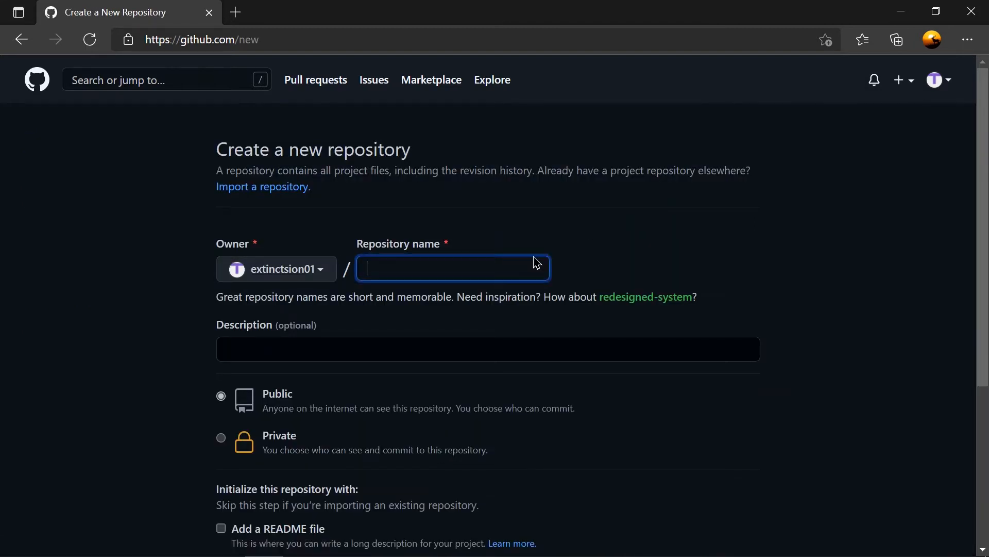
type("myper")
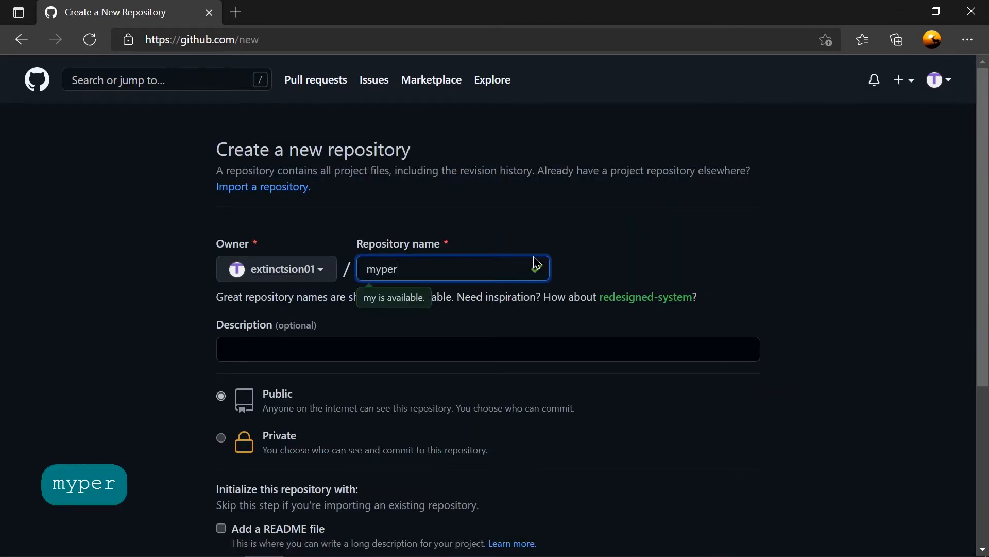
type("sona")
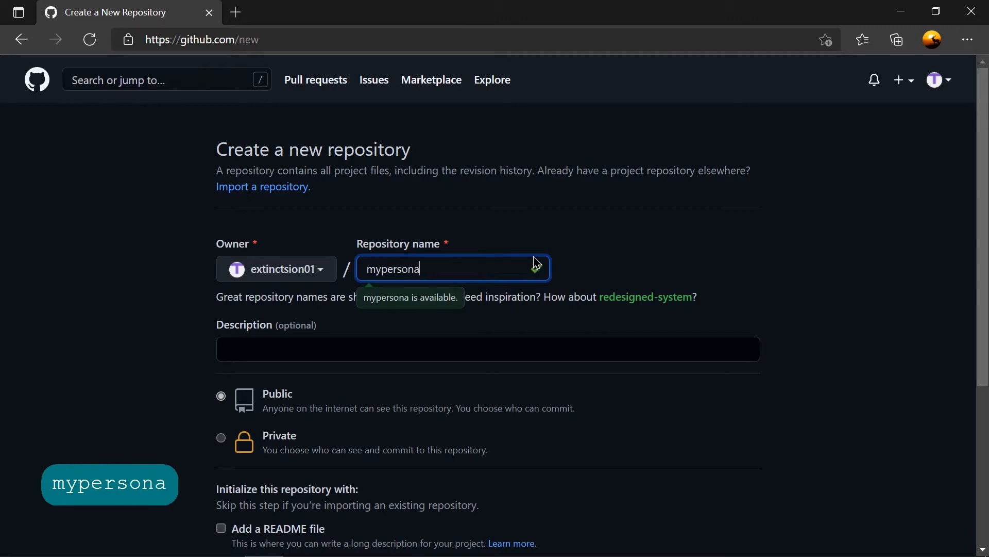
key("BackSpace")
key("BackSpace")
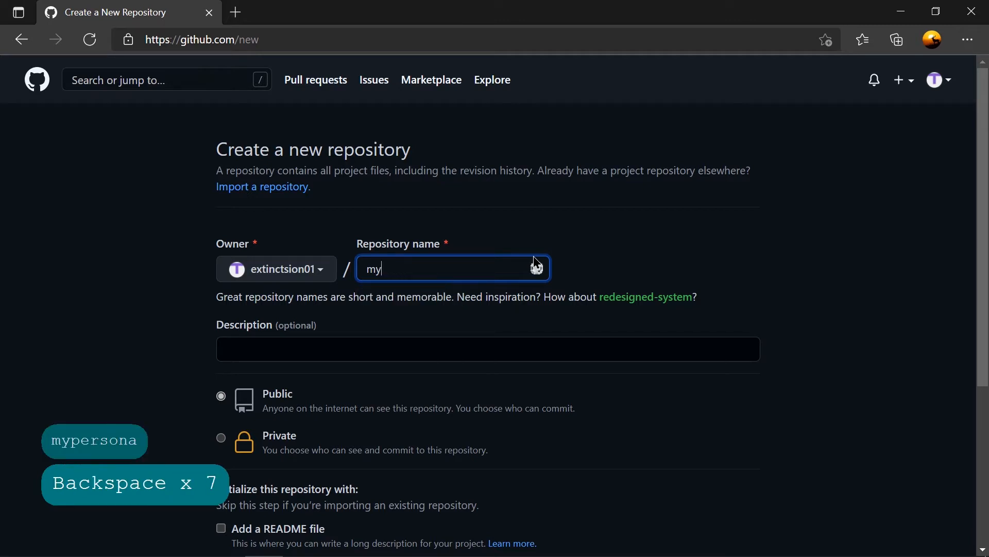
type("first")
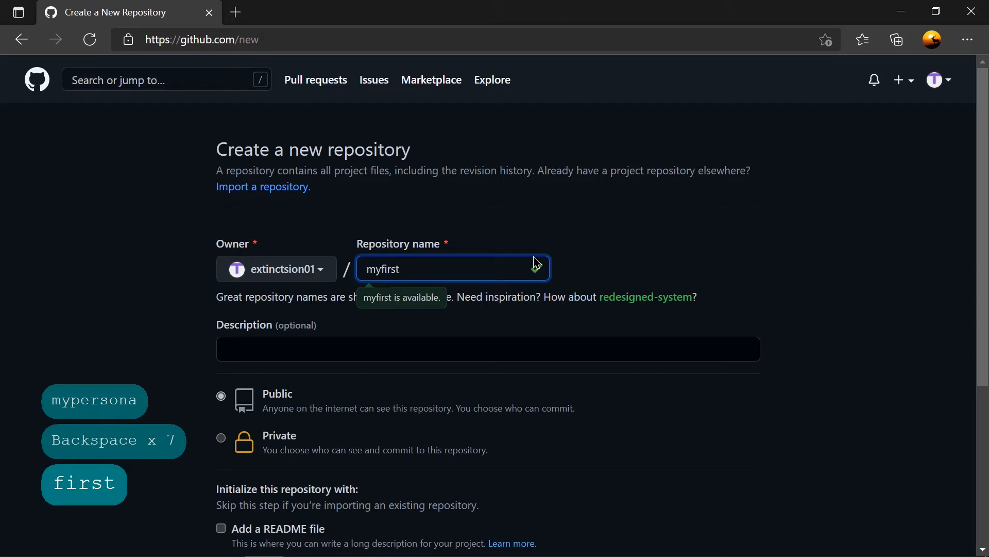
type("page")
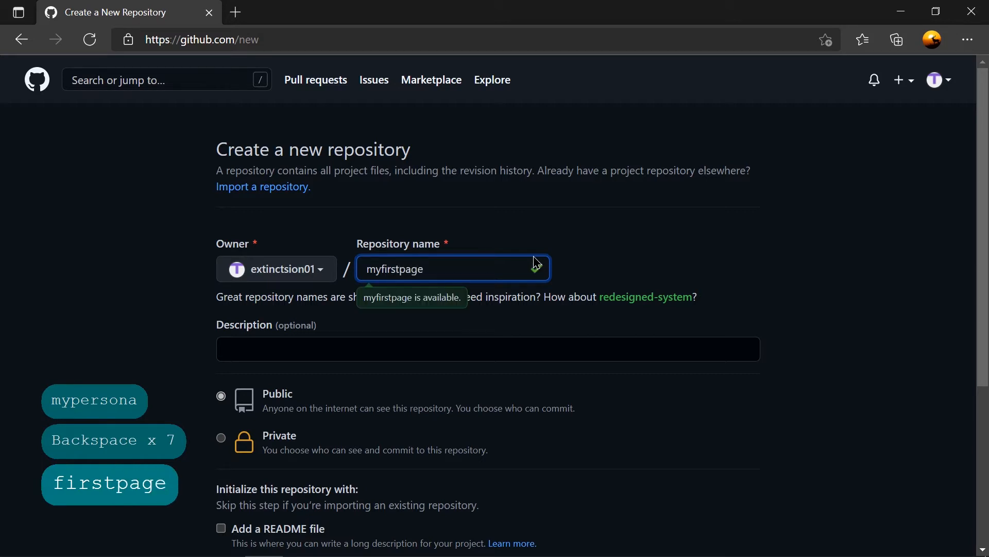
type(".git")
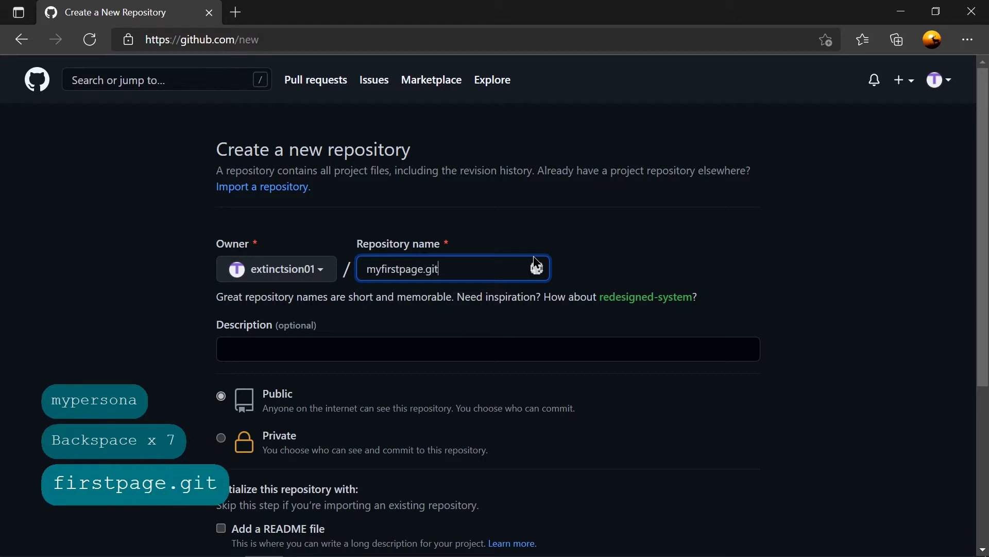
type("hub.io")
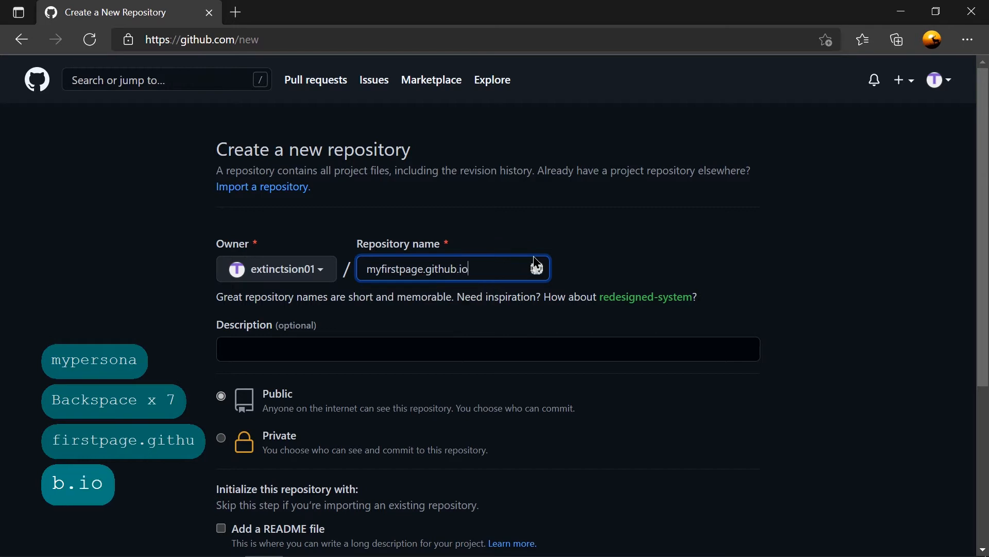
Enter the repository description "This is my 1st github webpage online.".
left_click(437, 347)
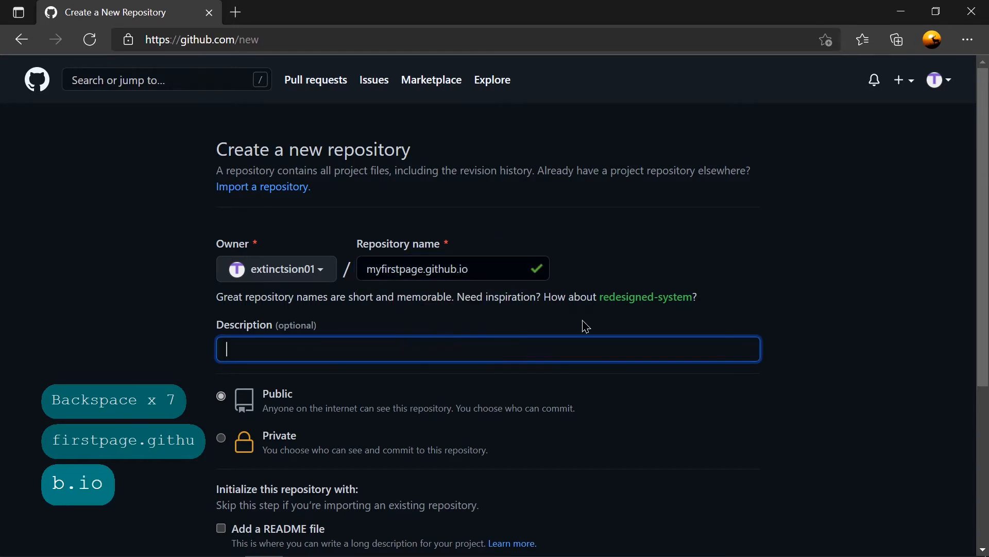
type("Ths")
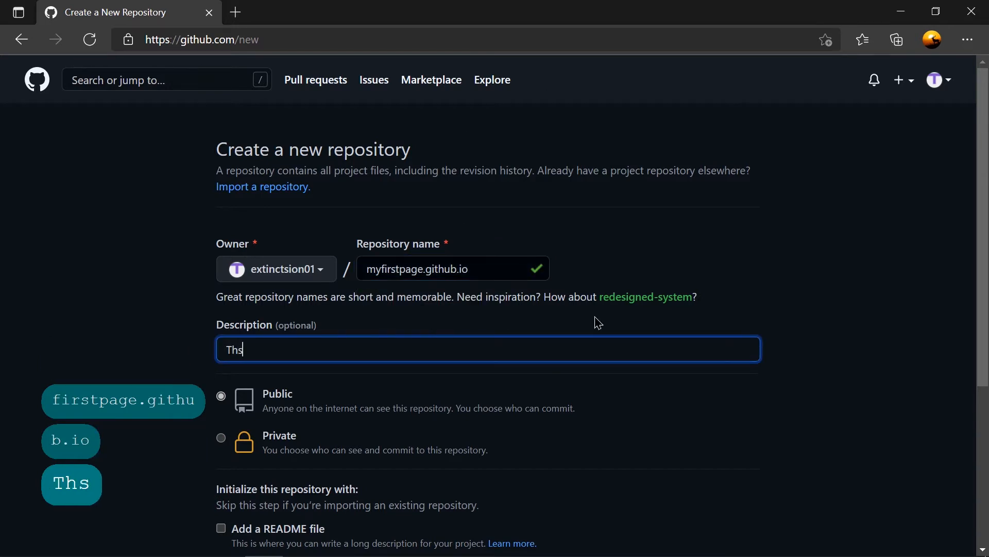
key("BackSpace")
type("is is my ")
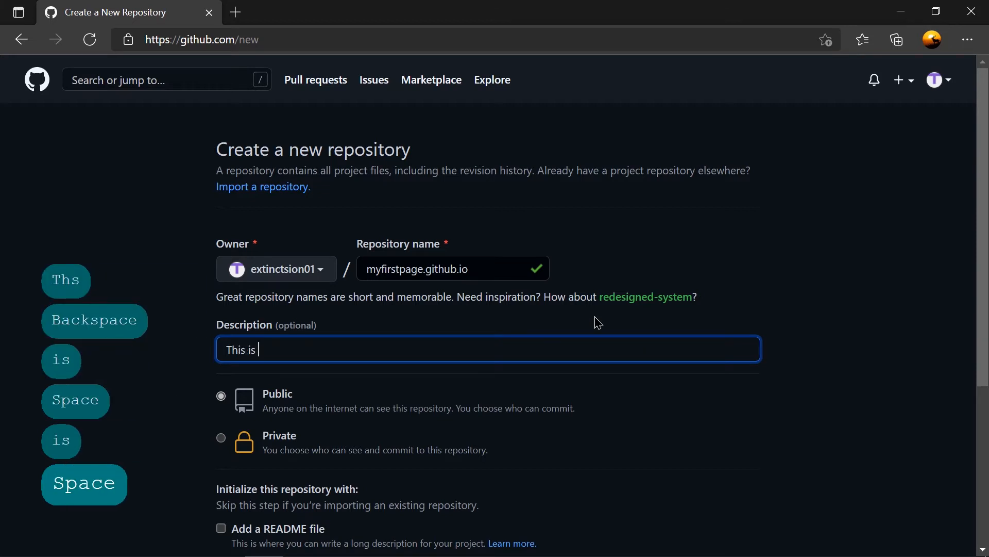
type("1st ")
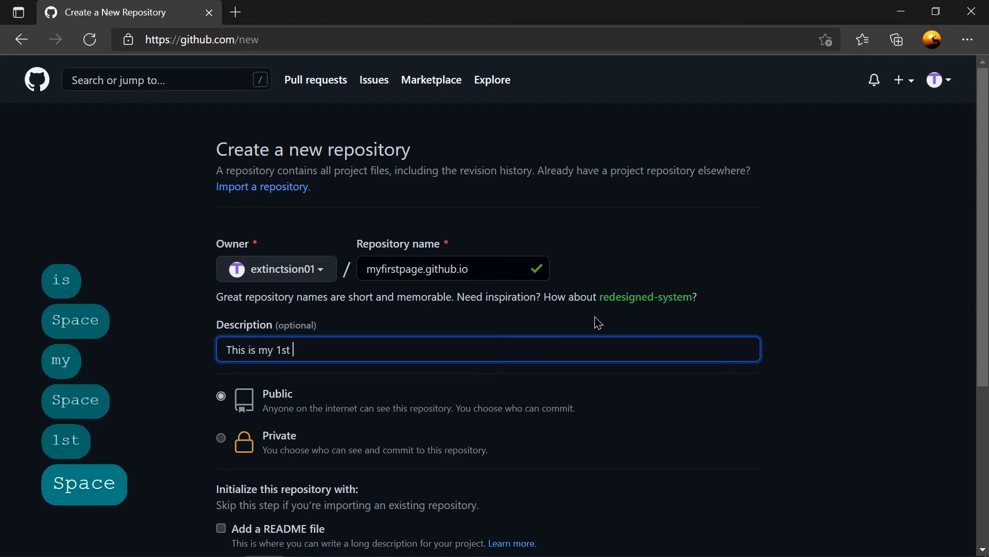
type("github ")
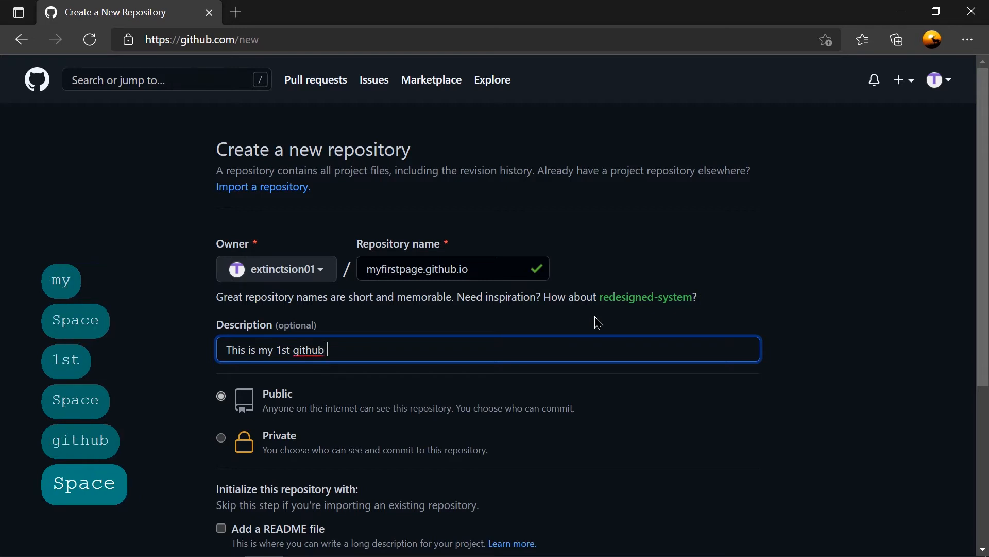
type("webpage ")
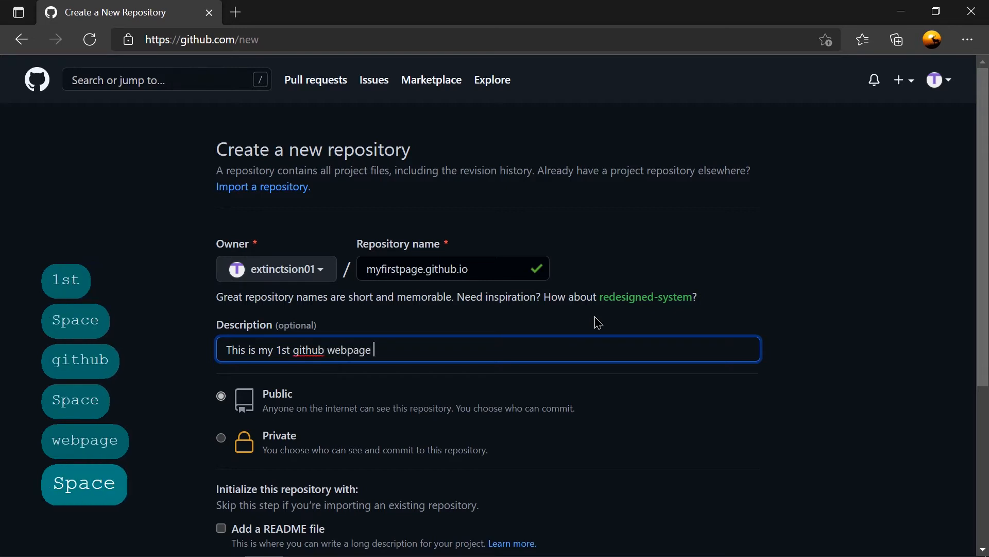
type("online")
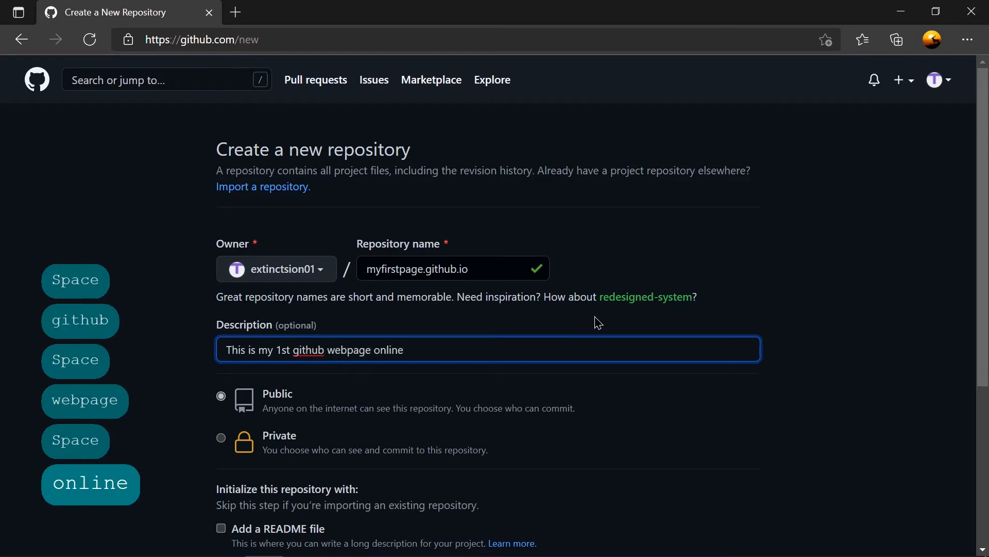
left_click(451, 360)
type(".")
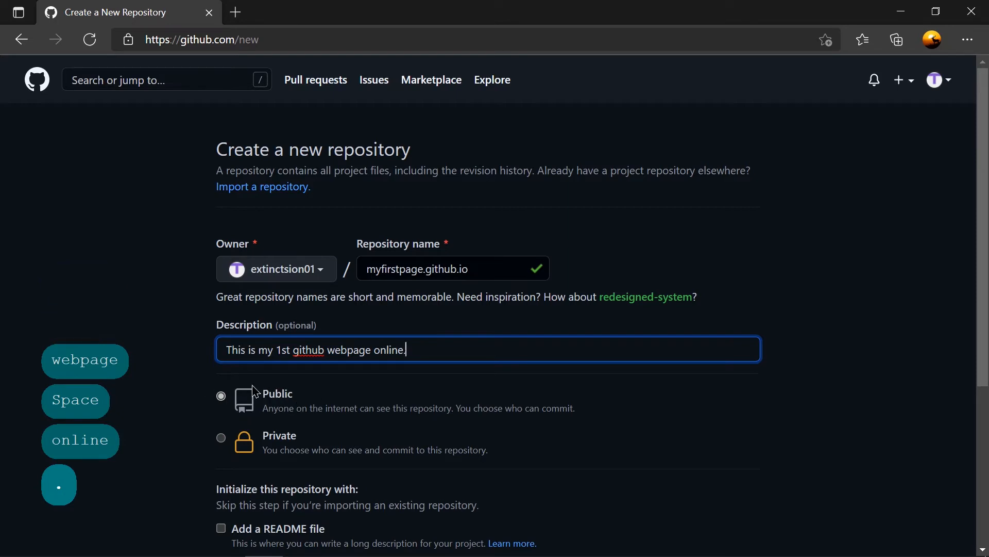
Set the repository to initialize with a README file, a .gitignore and the MIT License.
scroll(284, 403, "down", 4)
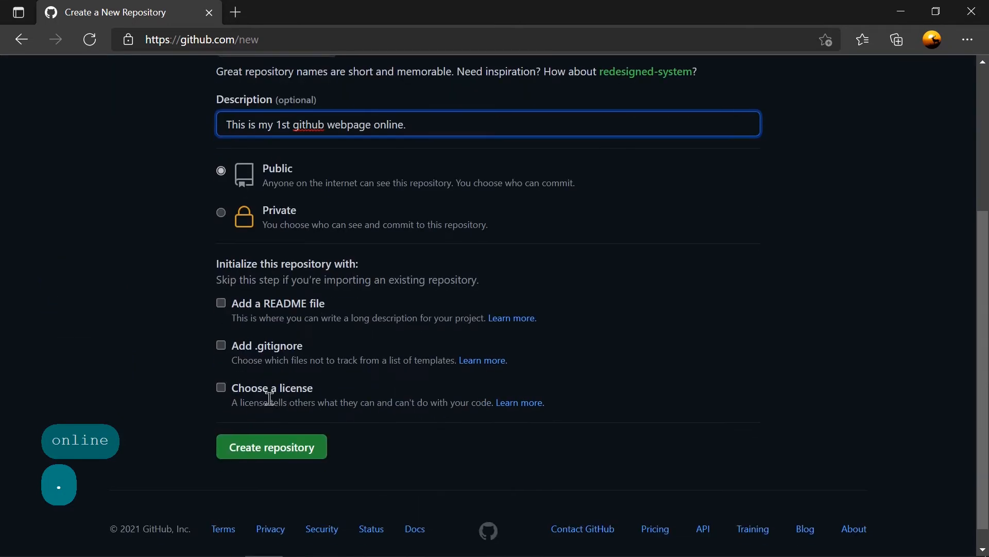
left_click(217, 304)
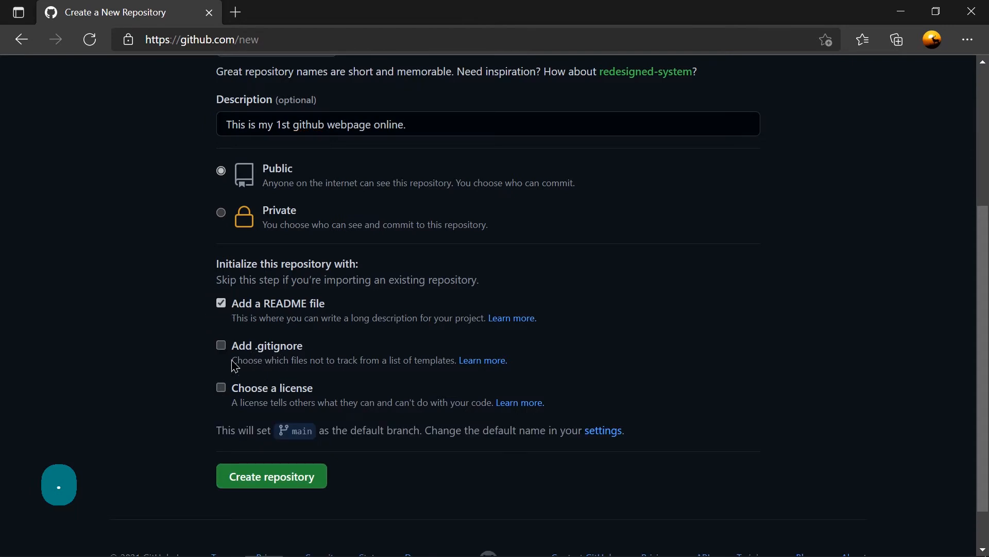
left_click(221, 344)
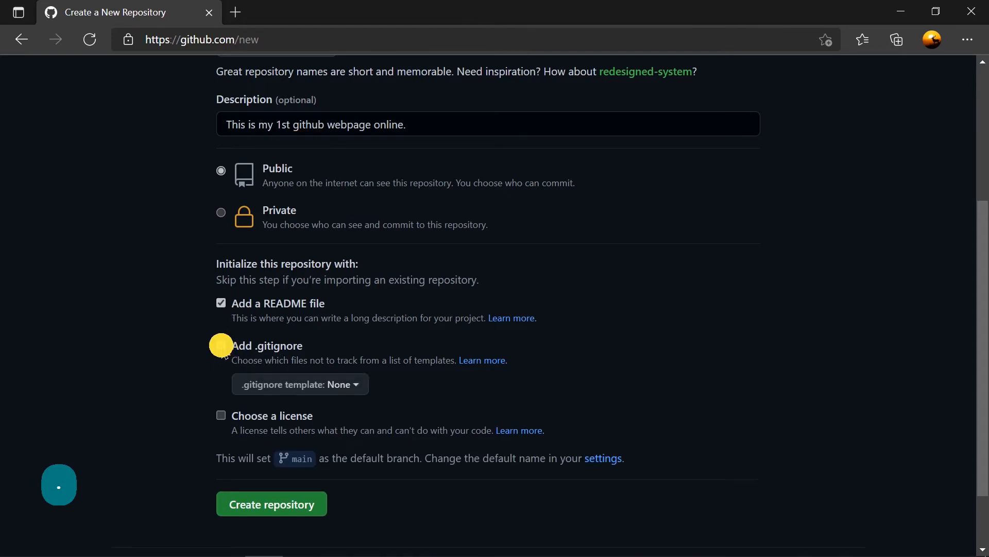
left_click(223, 416)
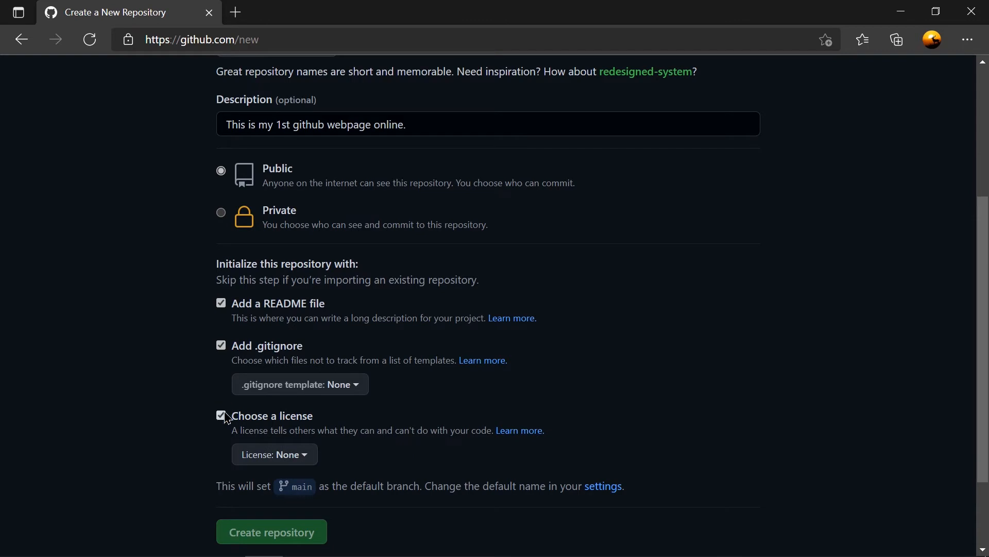
left_click(288, 456)
scroll(353, 415, "down", 4)
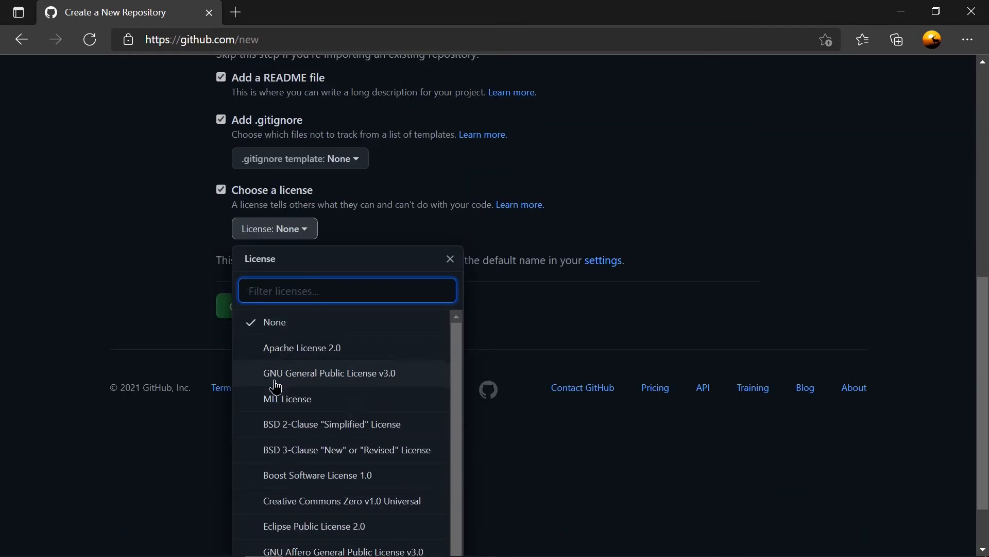
left_click(295, 398)
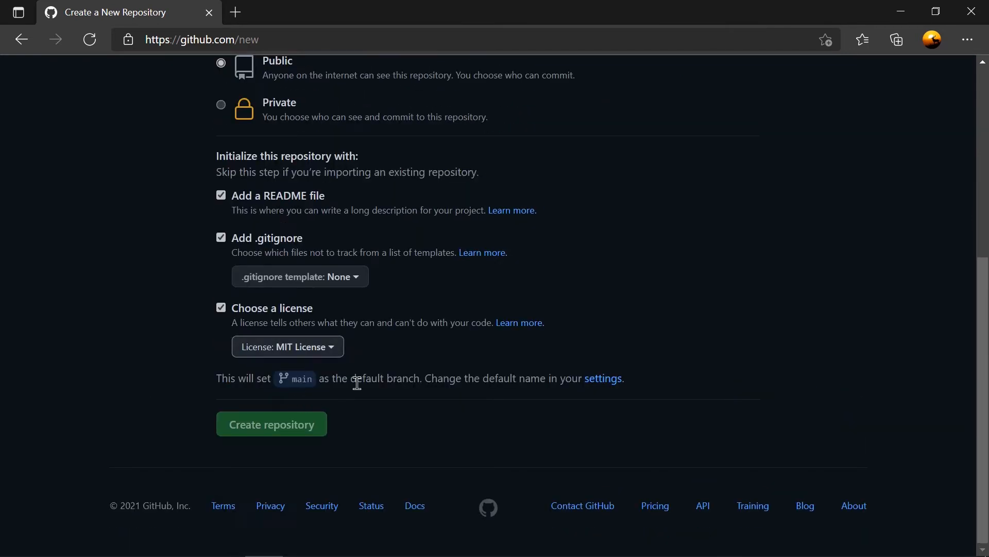
Review the new repository's name, description, visibility and initialization options, and check the available owners.
scroll(350, 375, "up", 4)
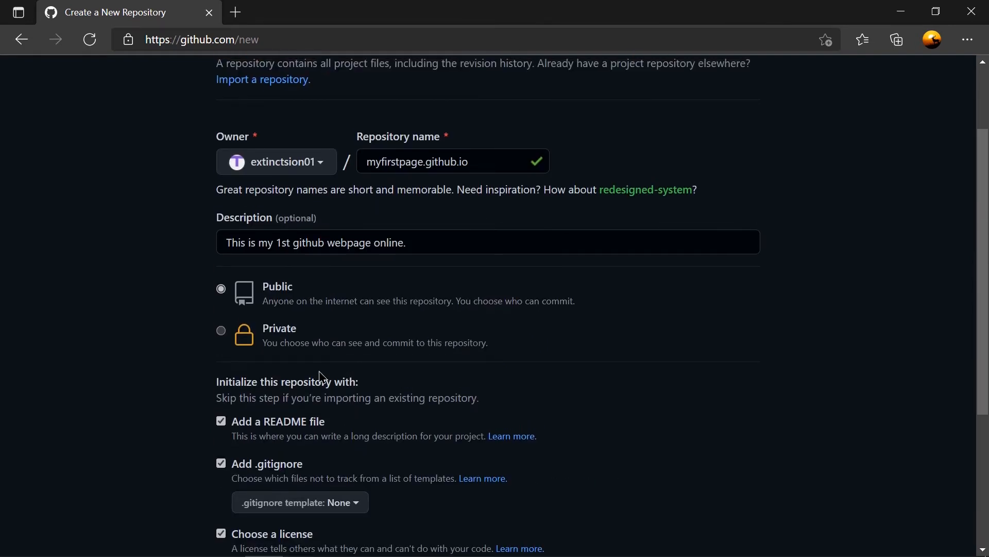
scroll(321, 373, "up", 2)
scroll(321, 372, "down", 3)
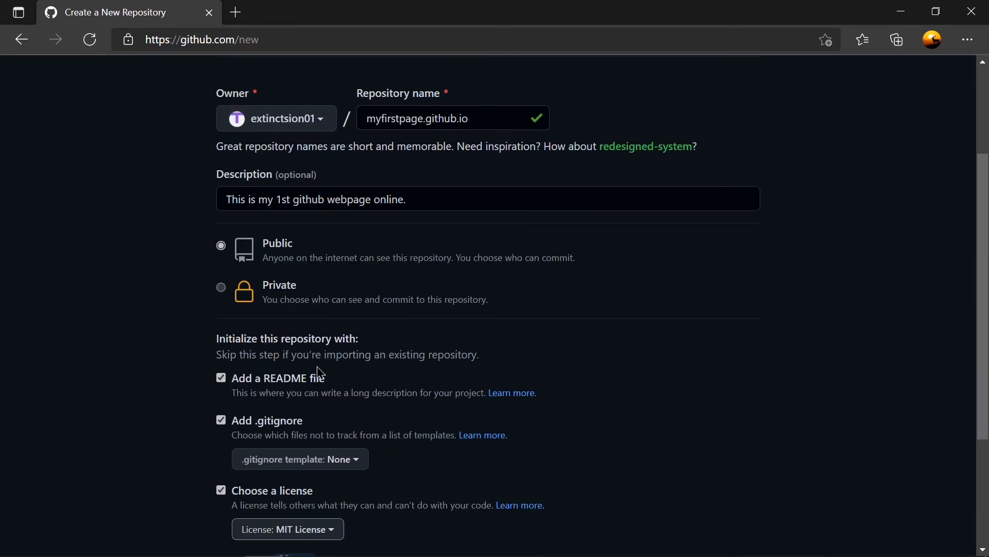
scroll(320, 372, "down", 3)
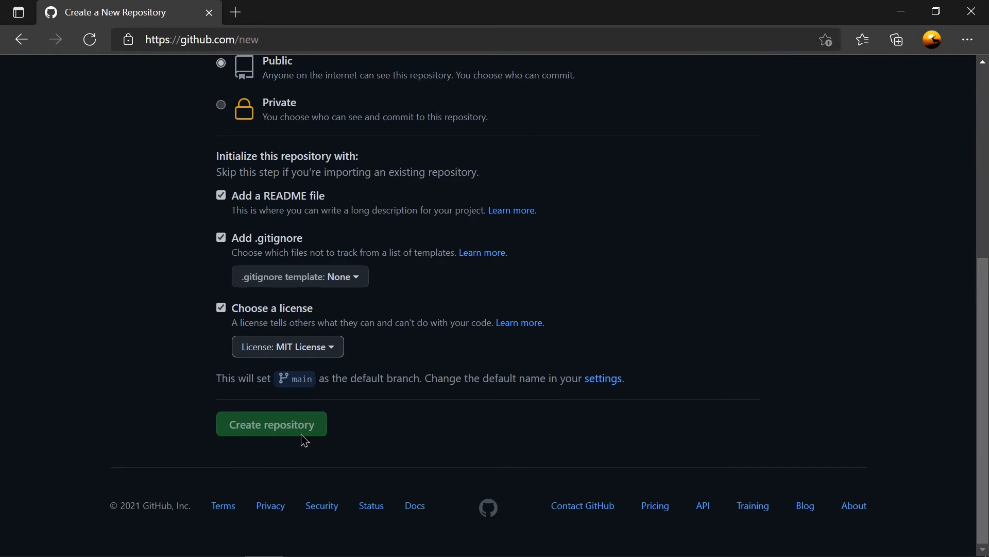
scroll(283, 434, "up", 6)
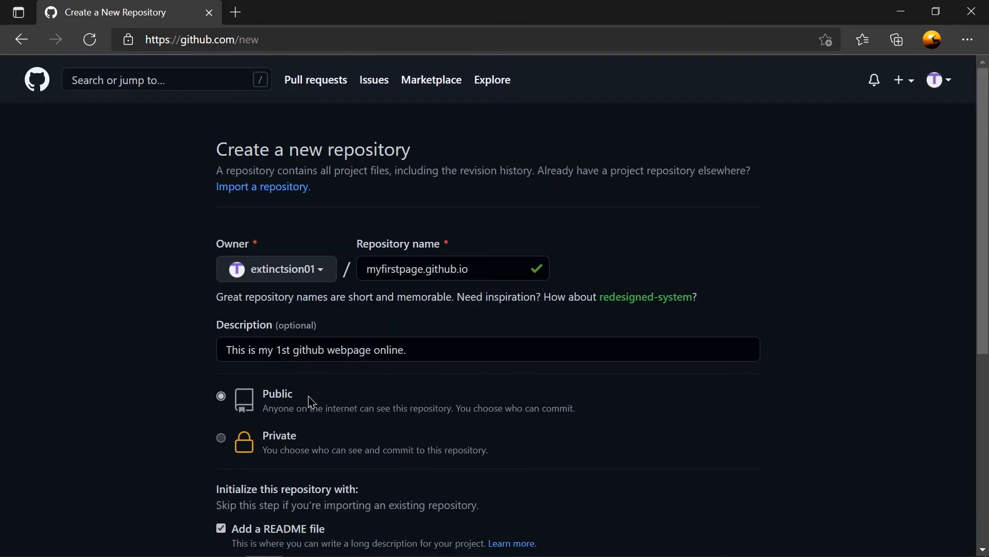
left_click(293, 280)
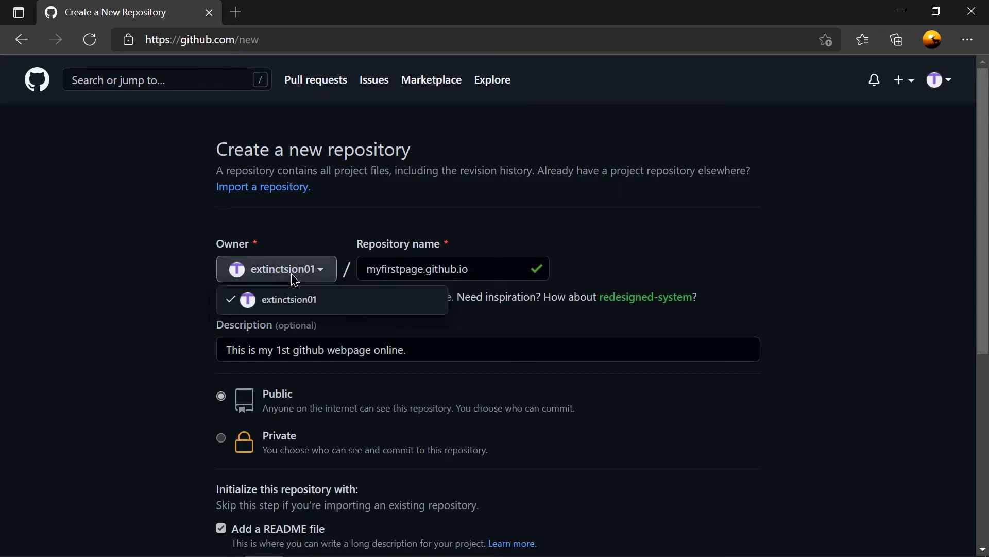
left_click(291, 278)
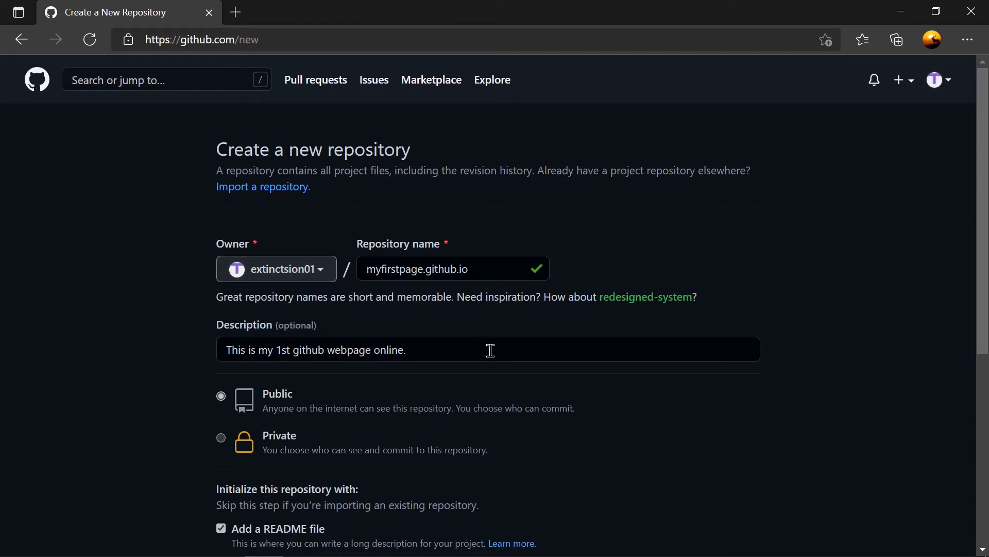
Exclude the .gitignore from the initialization options and create the repository.
scroll(581, 496, "down", 4)
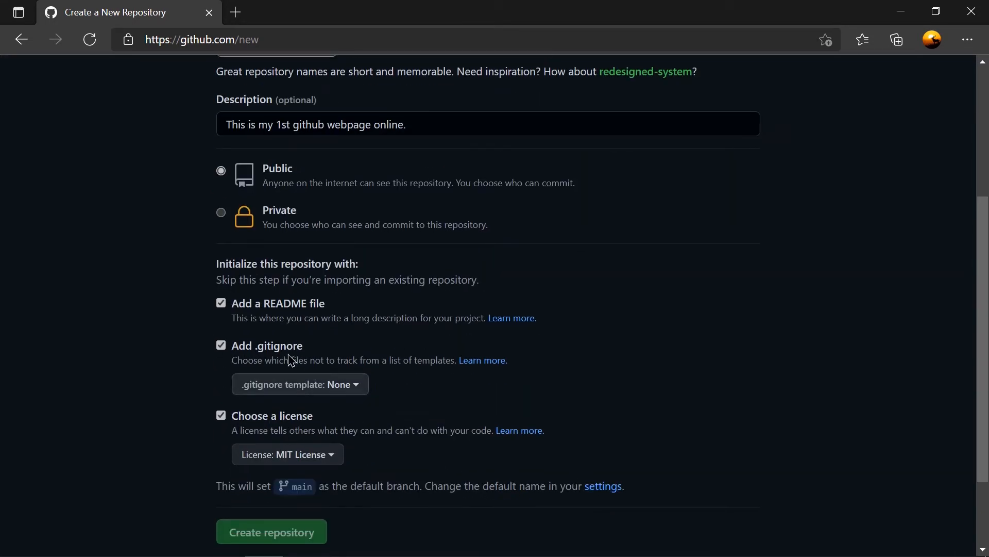
left_click(245, 357)
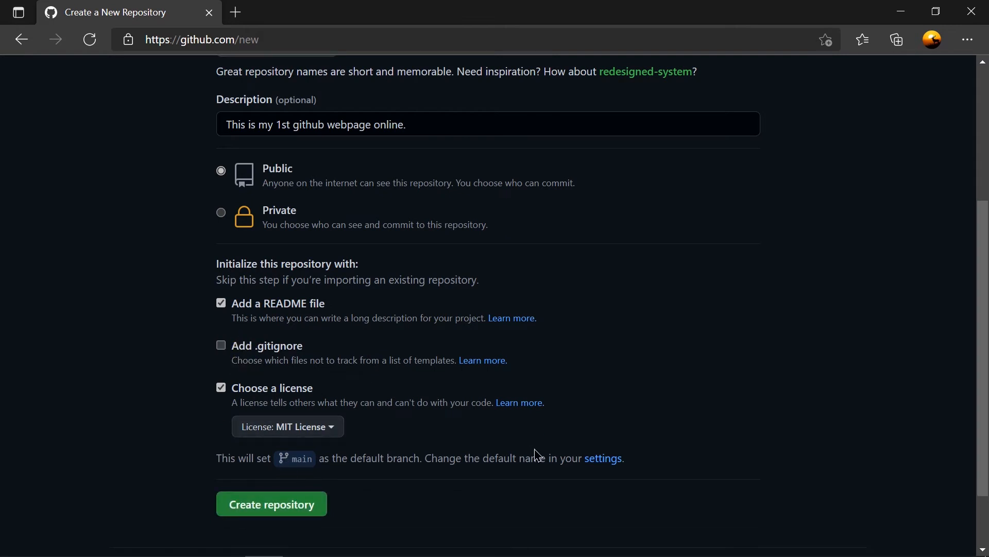
scroll(538, 456, "down", 2)
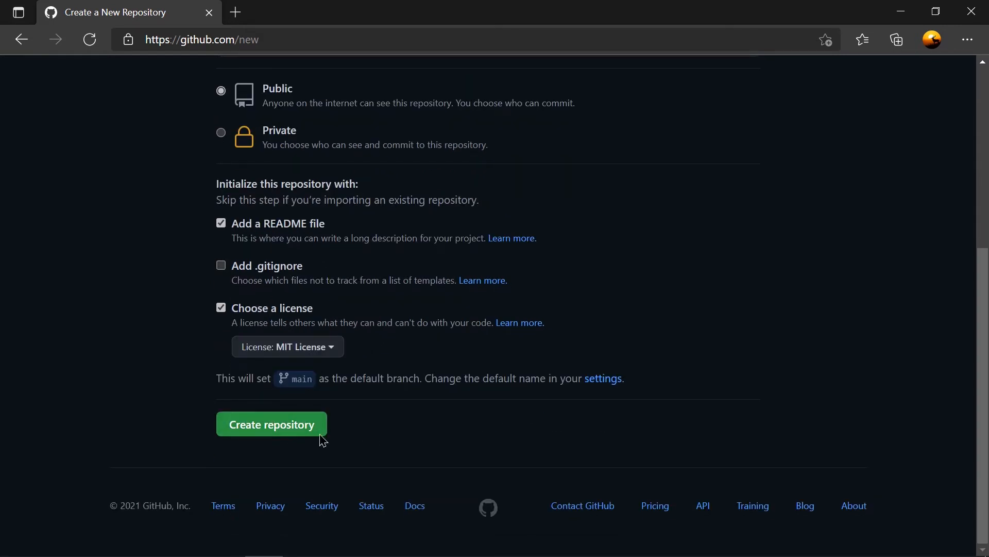
left_click(269, 420)
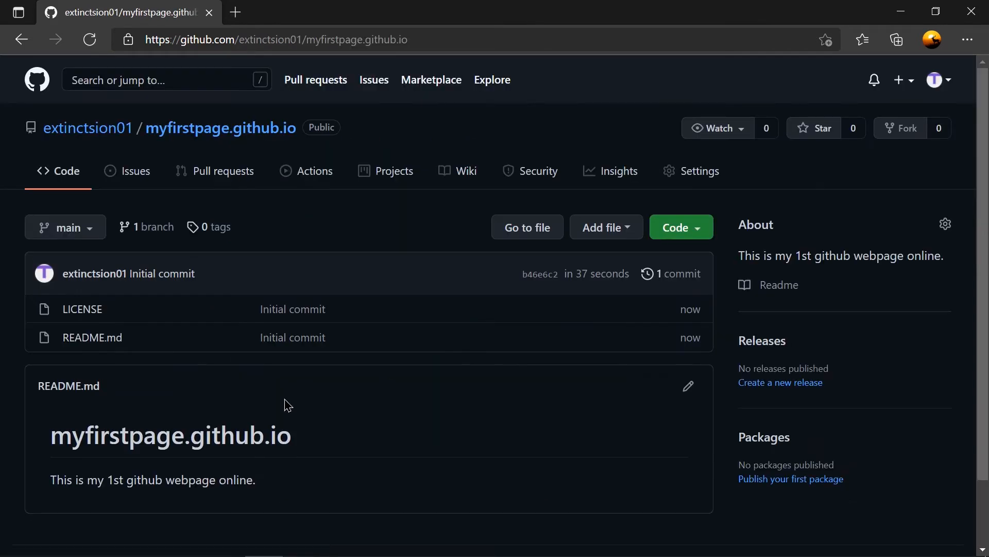
Start a new file named index.html in the myfirstpage.github.io repository and activate its empty code area.
left_click(609, 235)
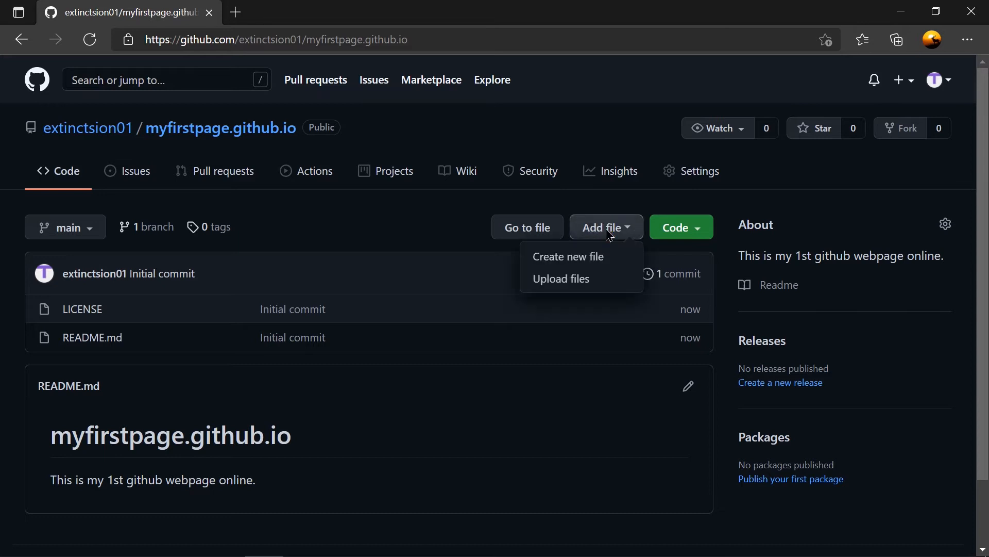
left_click(565, 264)
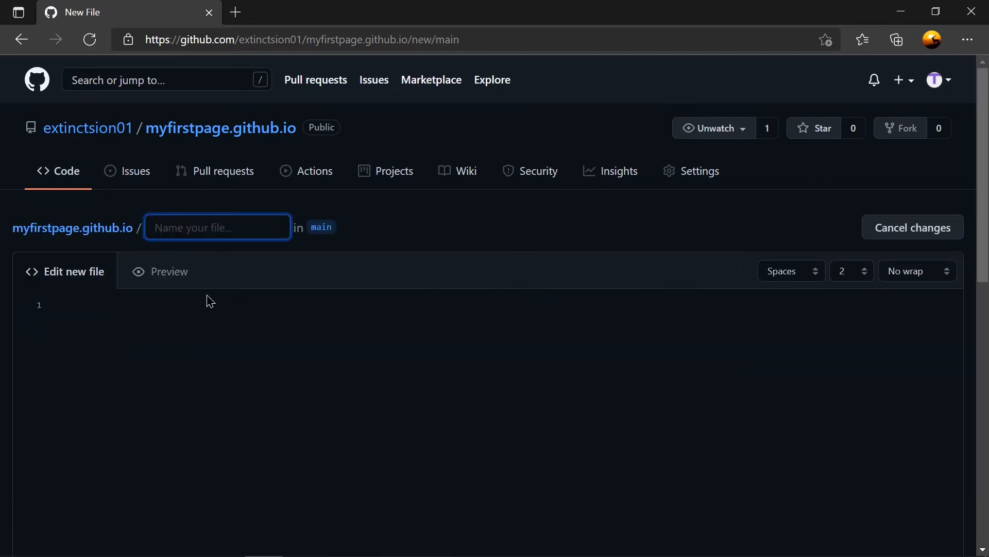
left_click(254, 232)
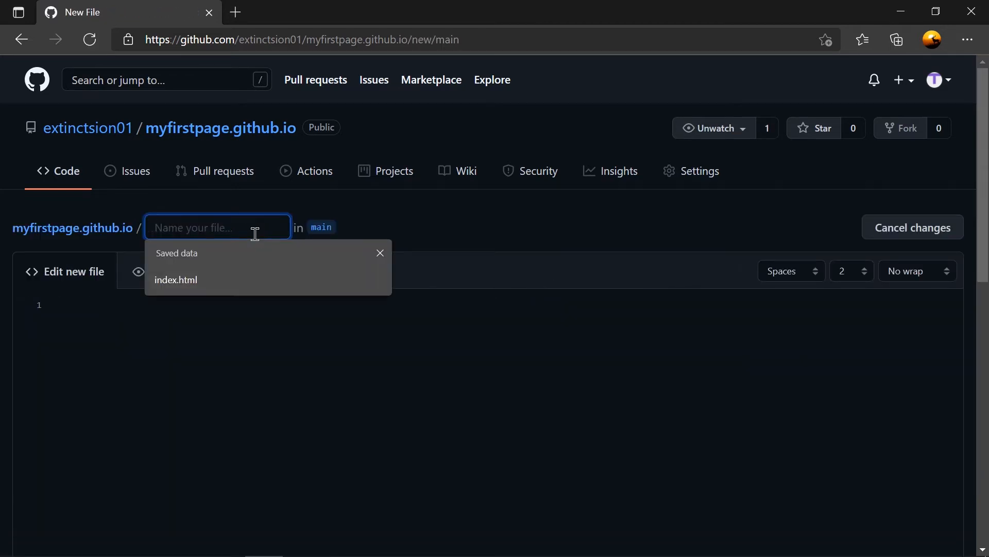
left_click(199, 283)
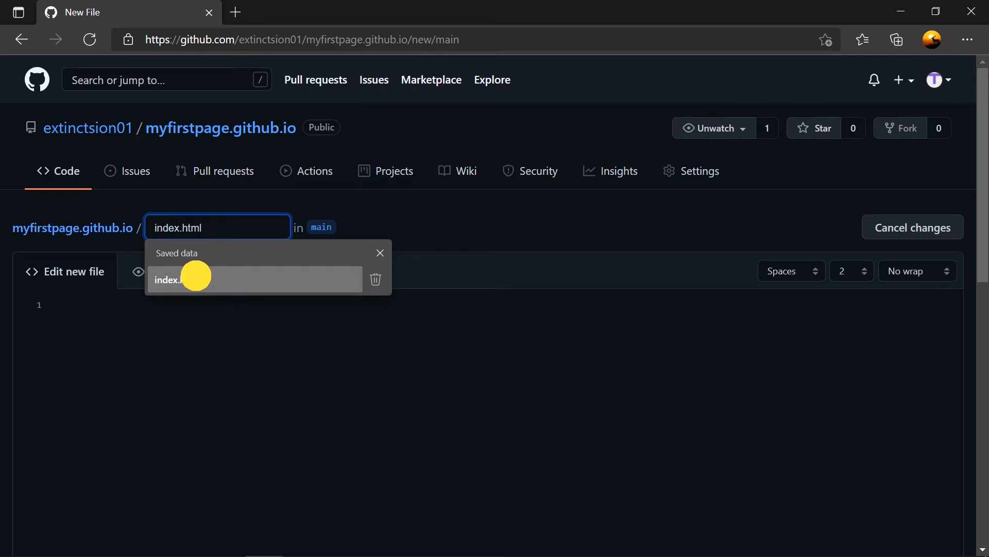
left_click(174, 310)
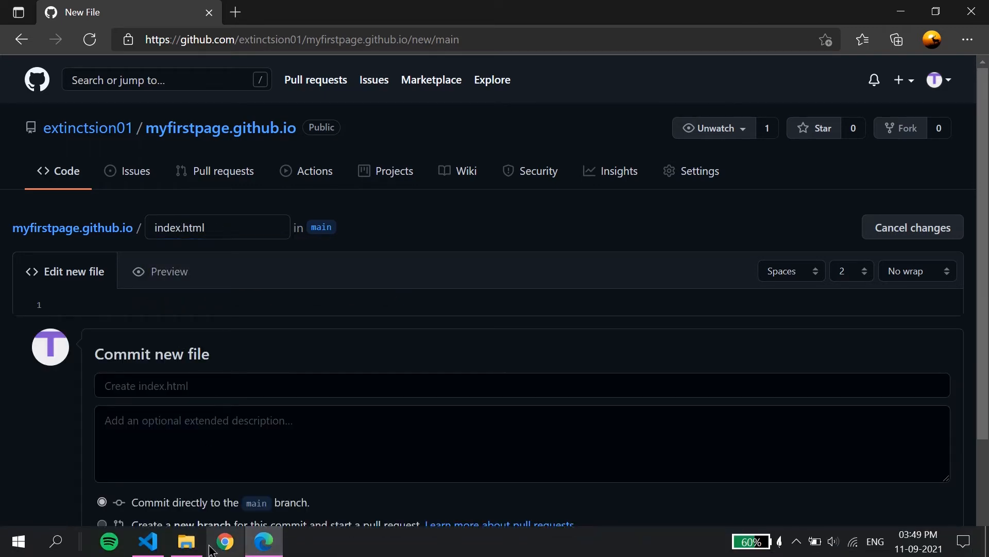
Switch to Visual Studio Code and copy the entire code of Template2.html.
left_click(151, 544)
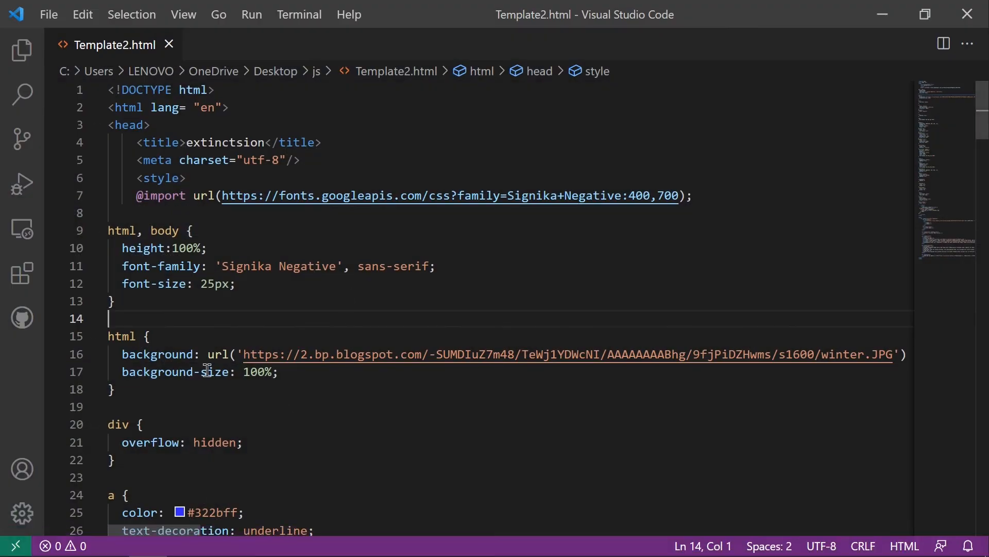
scroll(209, 350, "down", 20)
scroll(210, 349, "down", 20)
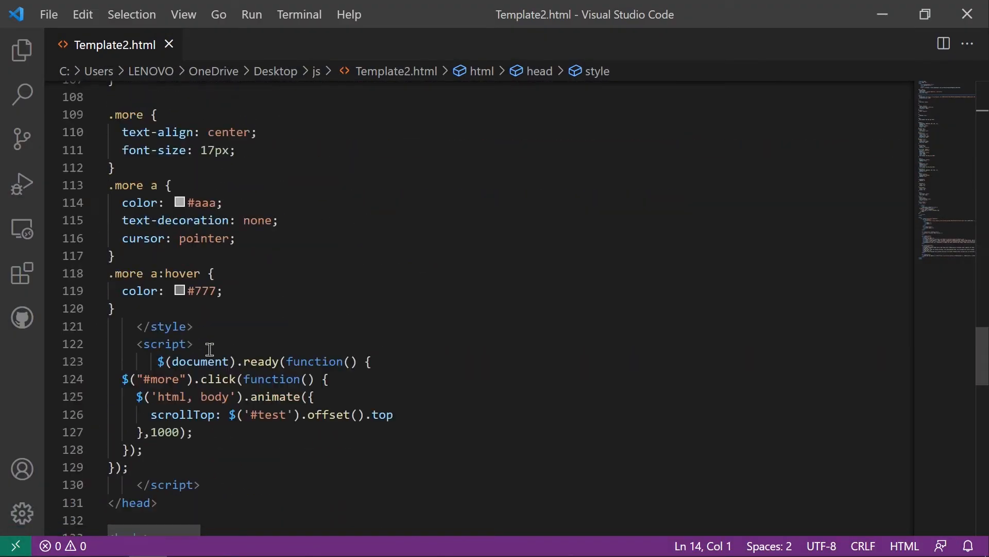
scroll(209, 349, "up", 5)
scroll(210, 349, "up", 17)
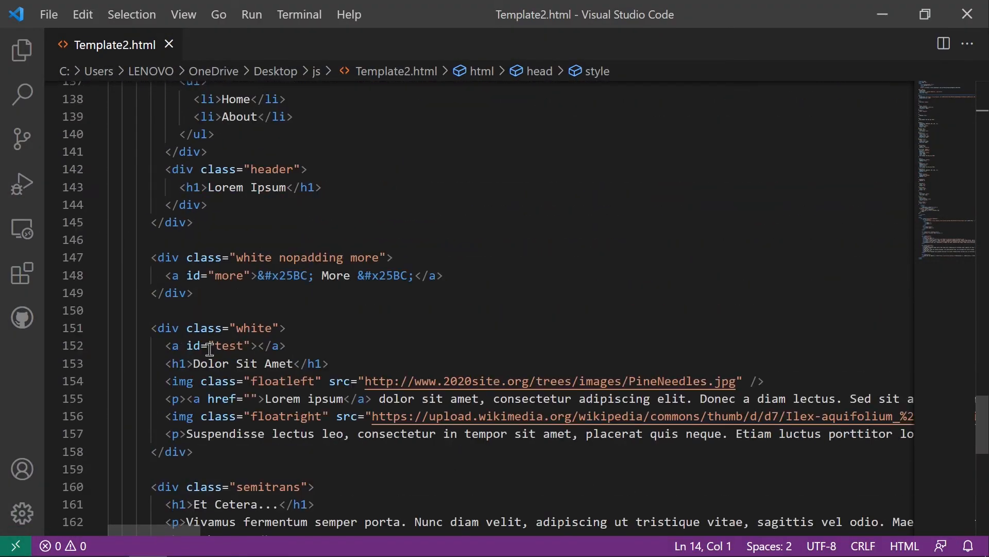
left_click(580, 275)
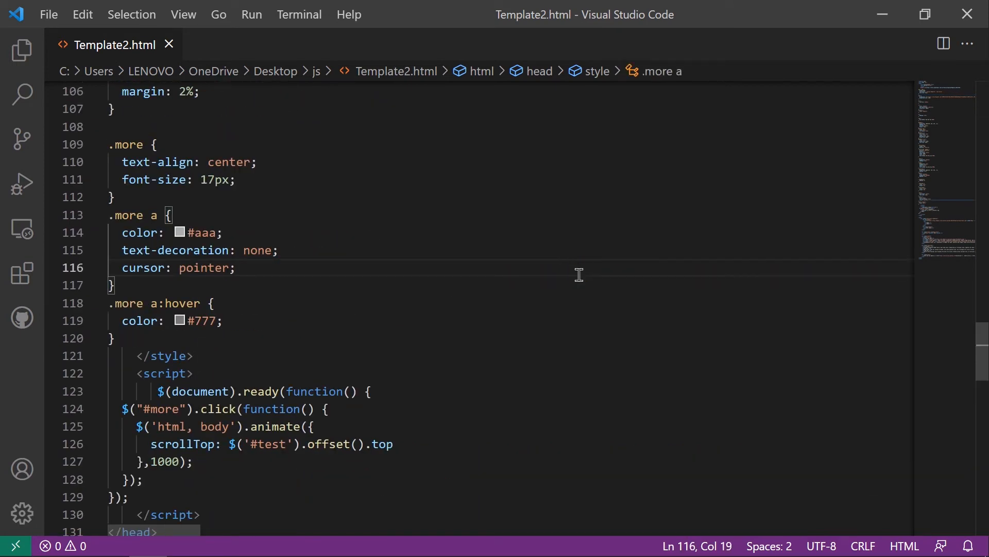
key("ctrl+a")
key("ctrl+c")
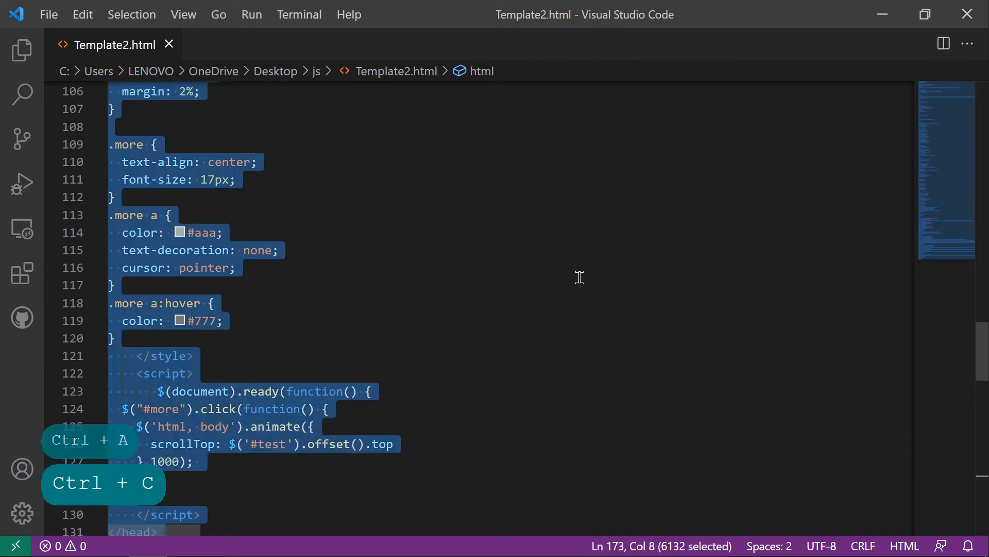
Switch back to GitHub in the browser, paste the copied HTML code into index.html and check it from the beginning.
key("alt+Tab")
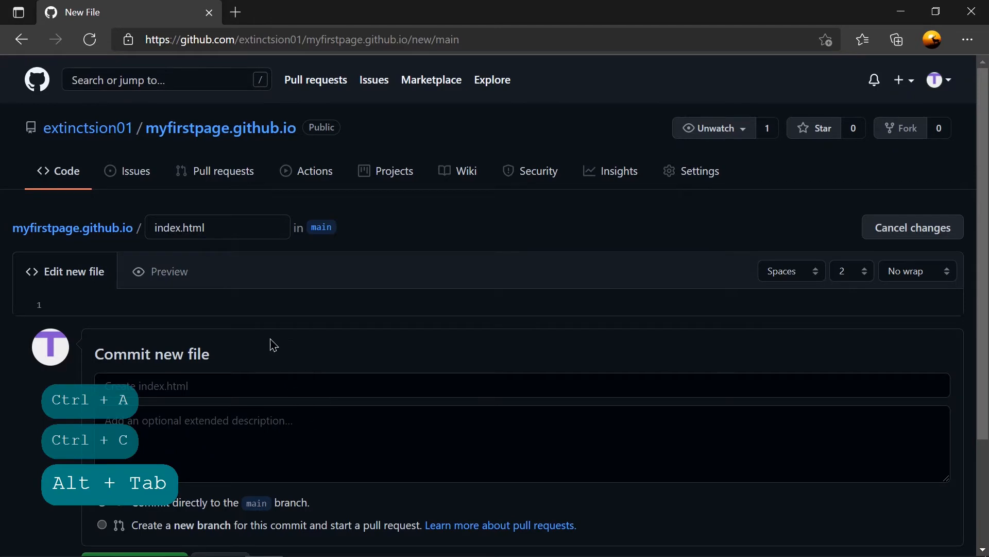
key("ctrl+v")
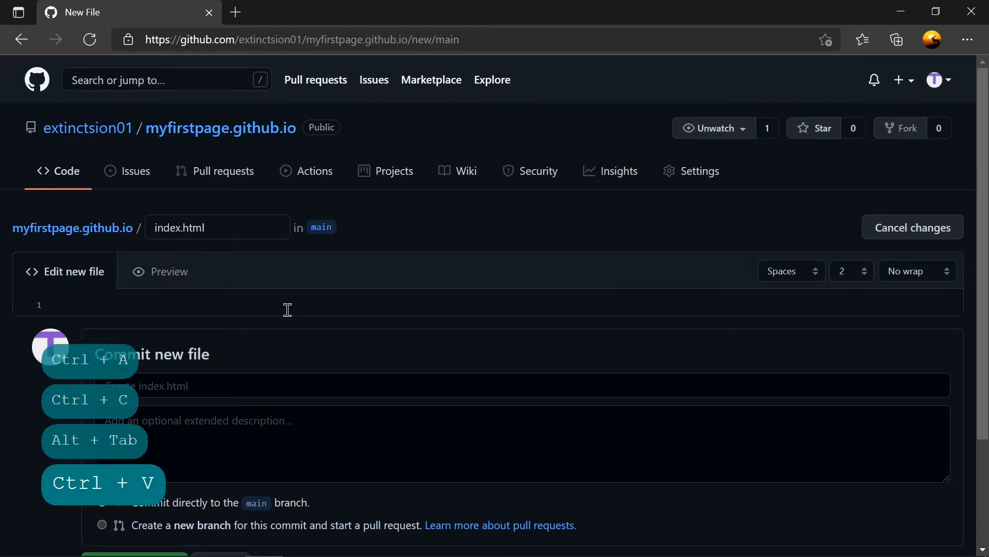
scroll(366, 360, "up", 6)
scroll(370, 361, "up", 20)
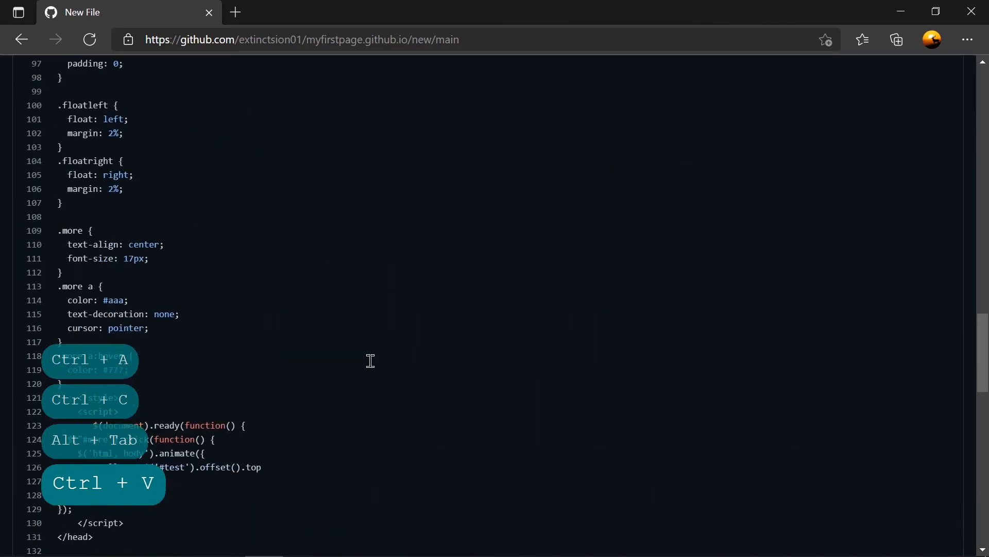
scroll(370, 361, "up", 9)
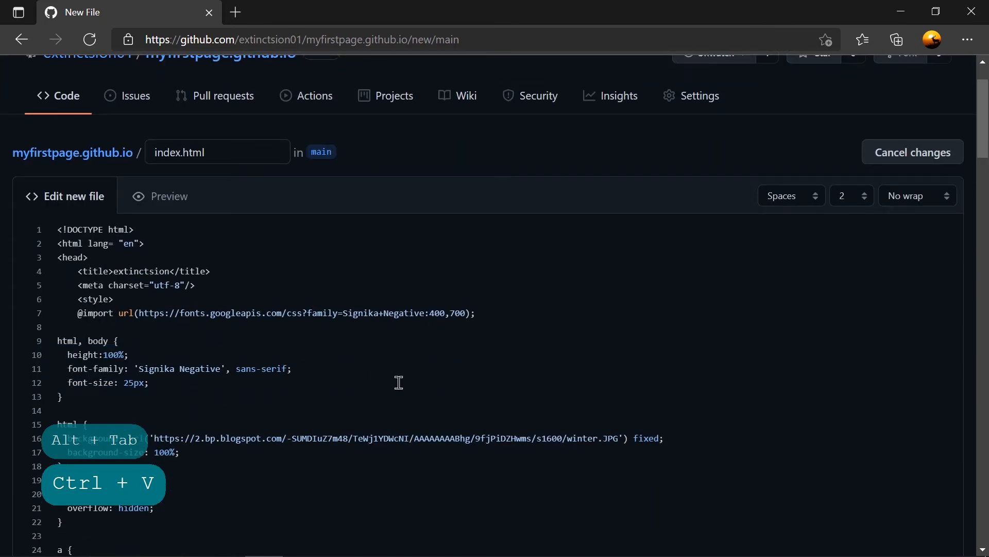
scroll(399, 382, "down", 10)
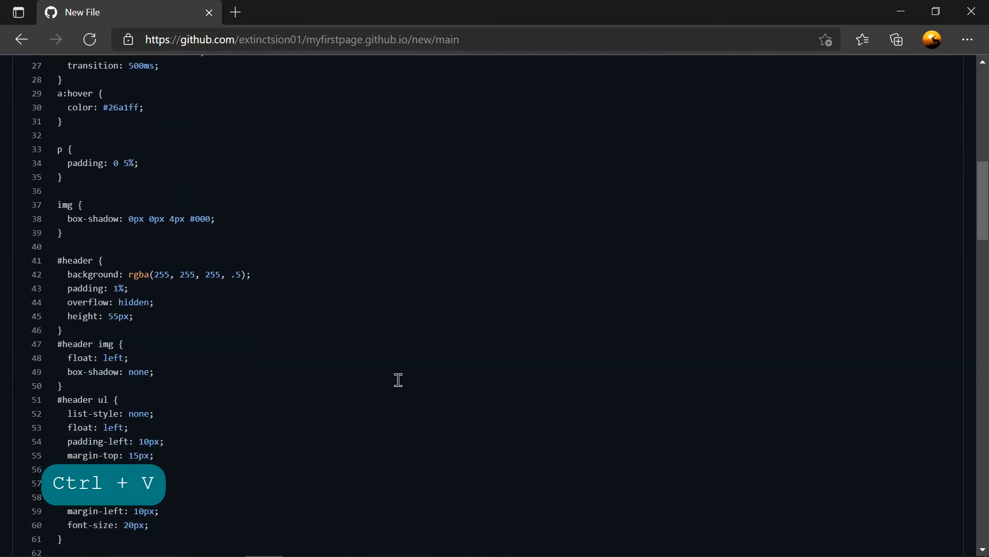
scroll(399, 380, "up", 10)
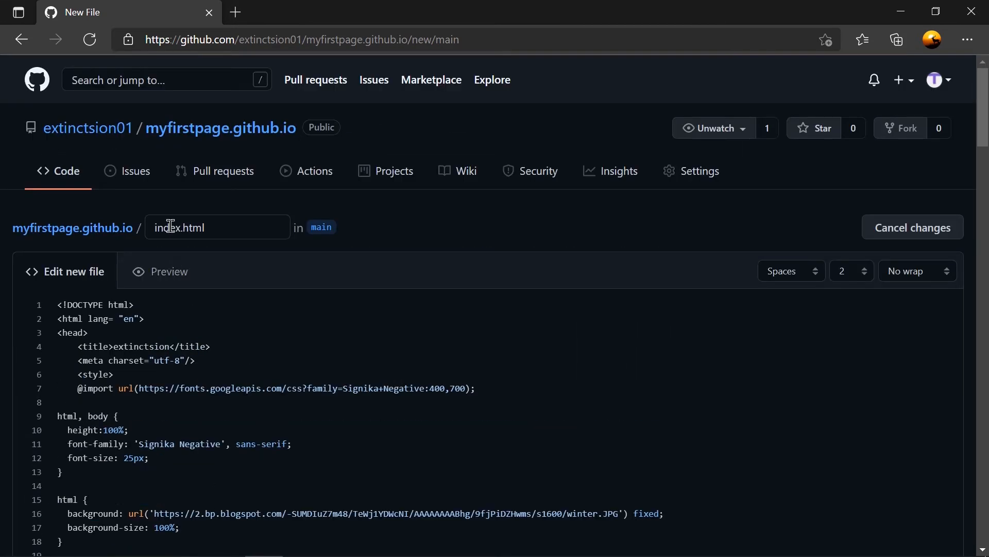
Enter the commit message "This is my 1st online github page." for the new index.html file.
scroll(329, 317, "down", 20)
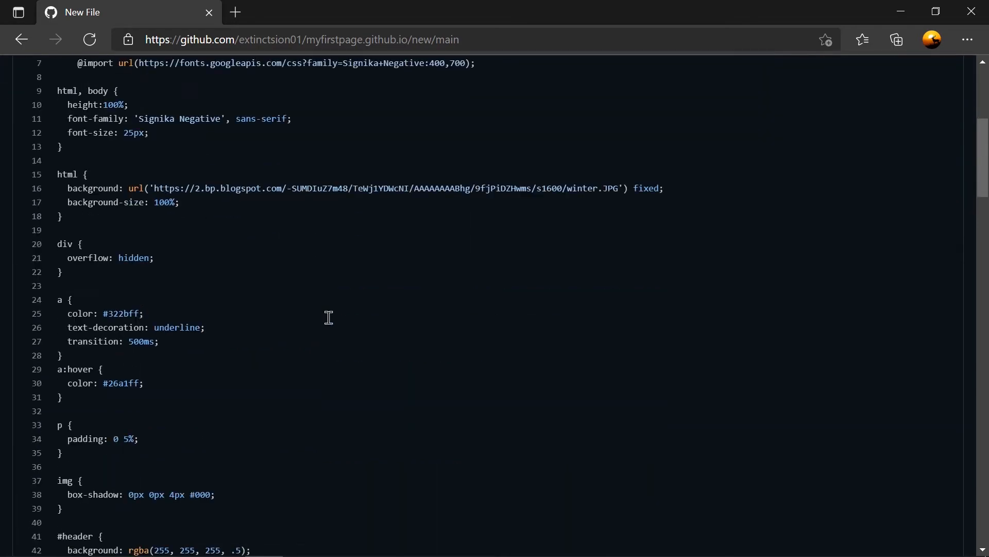
scroll(329, 318, "down", 20)
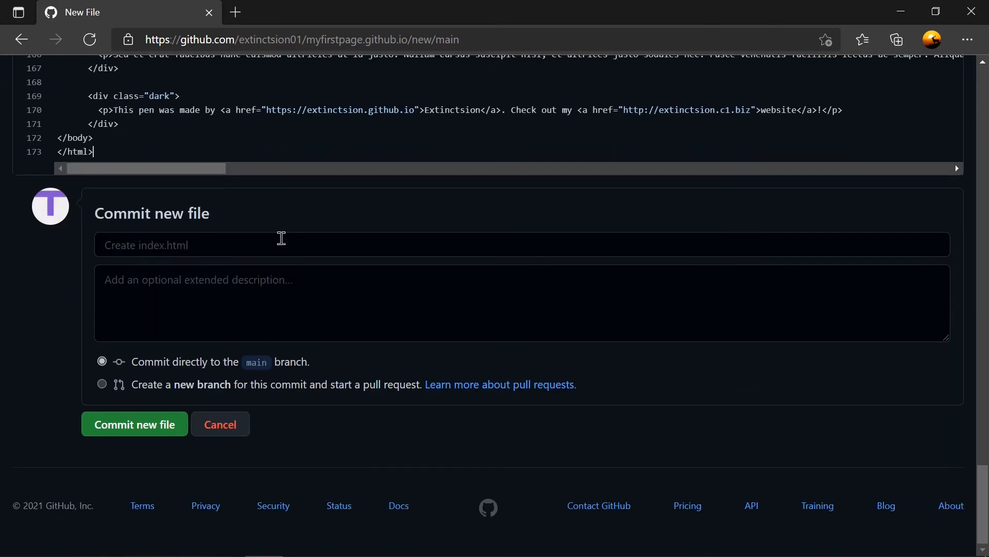
left_click(270, 248)
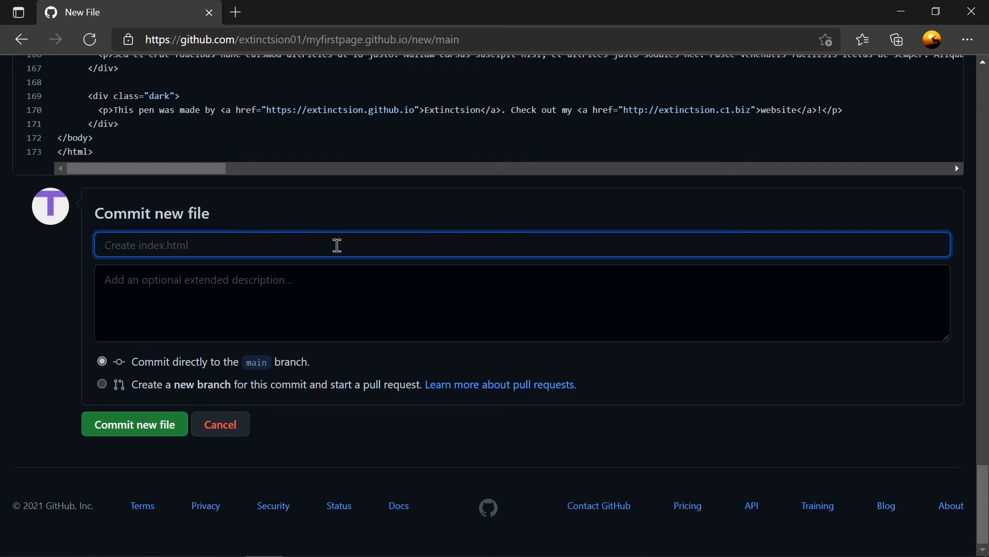
type("This i")
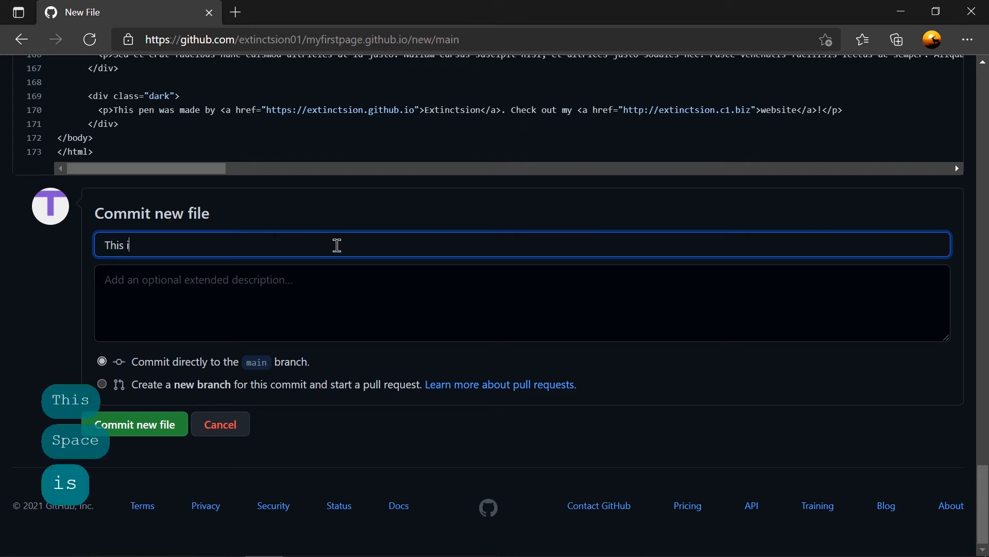
type("s my ")
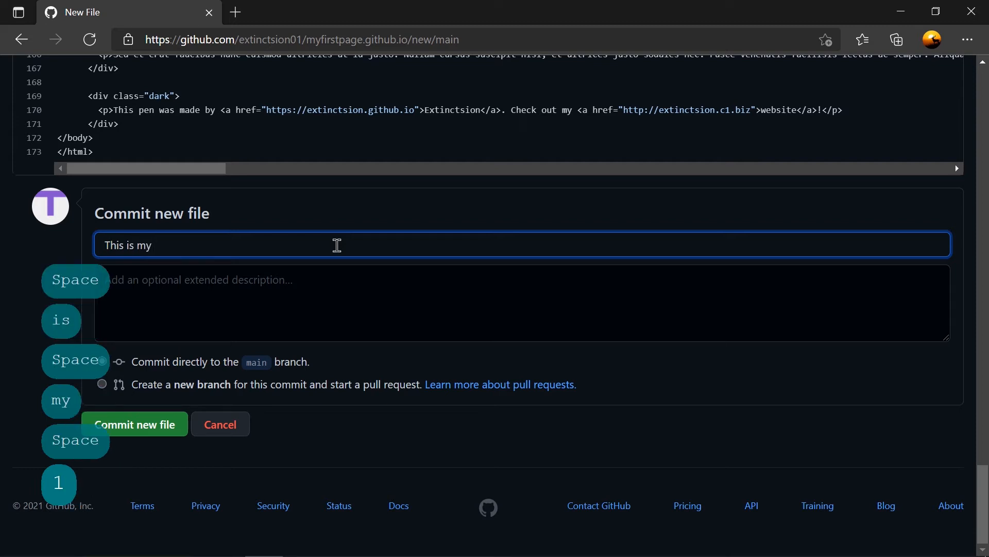
type("1st on")
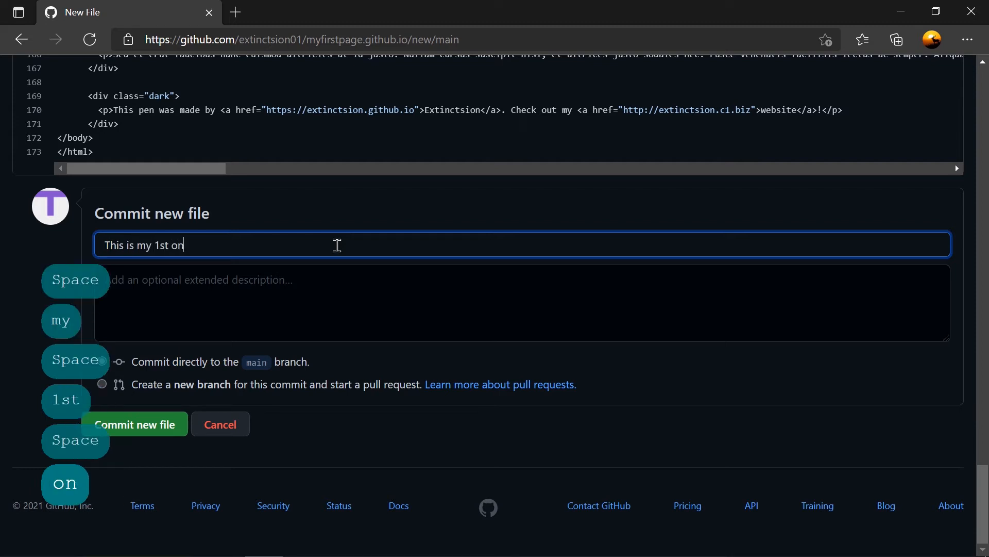
type("line github")
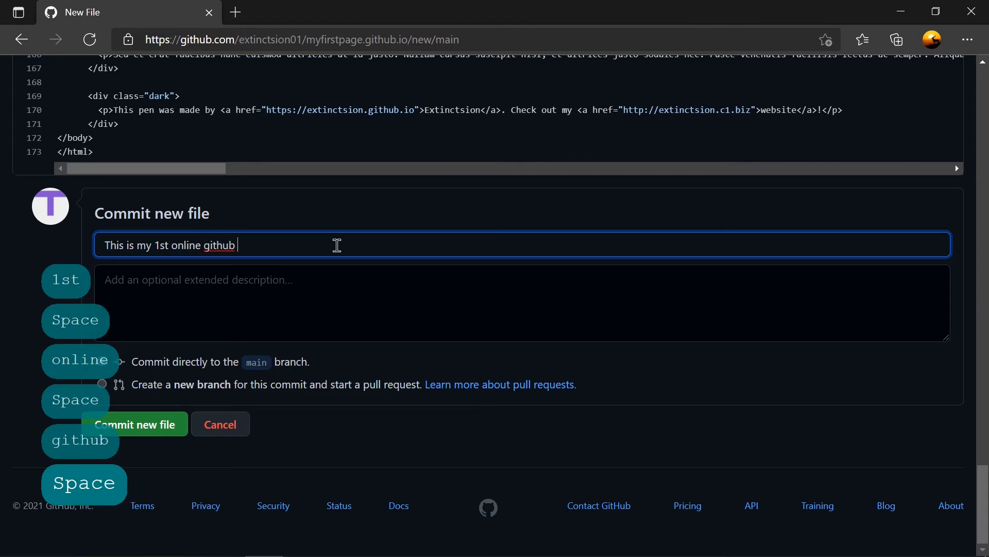
type(" page")
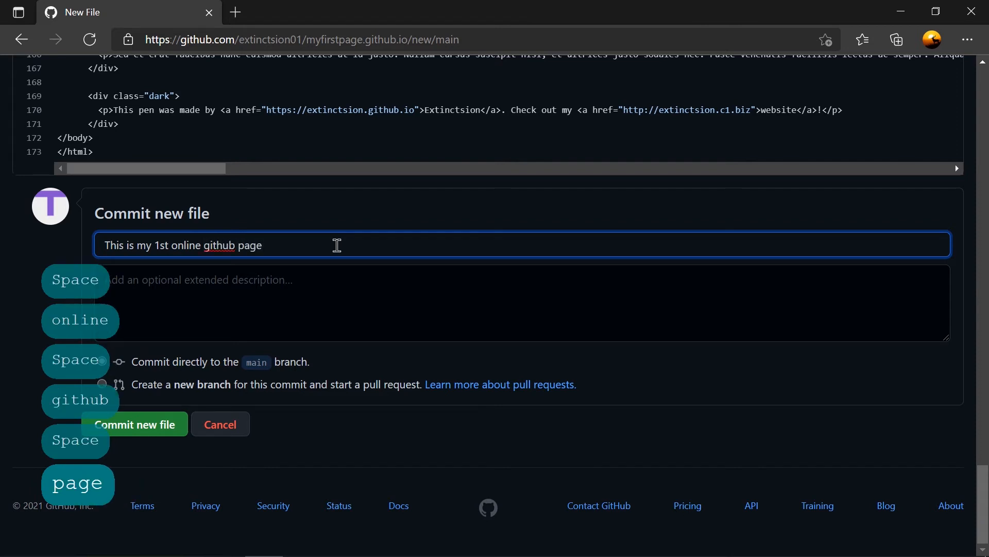
left_click(377, 304)
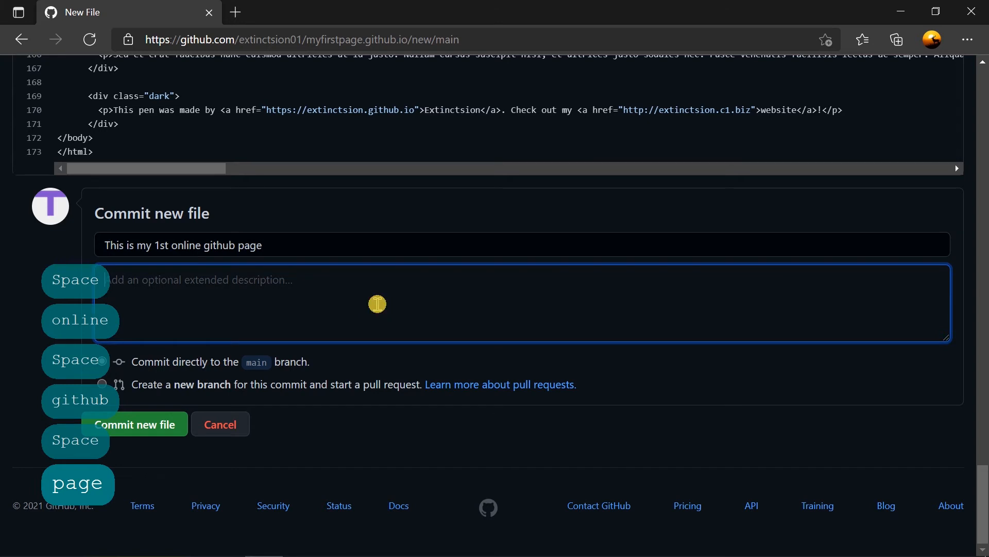
left_click(438, 236)
type(".")
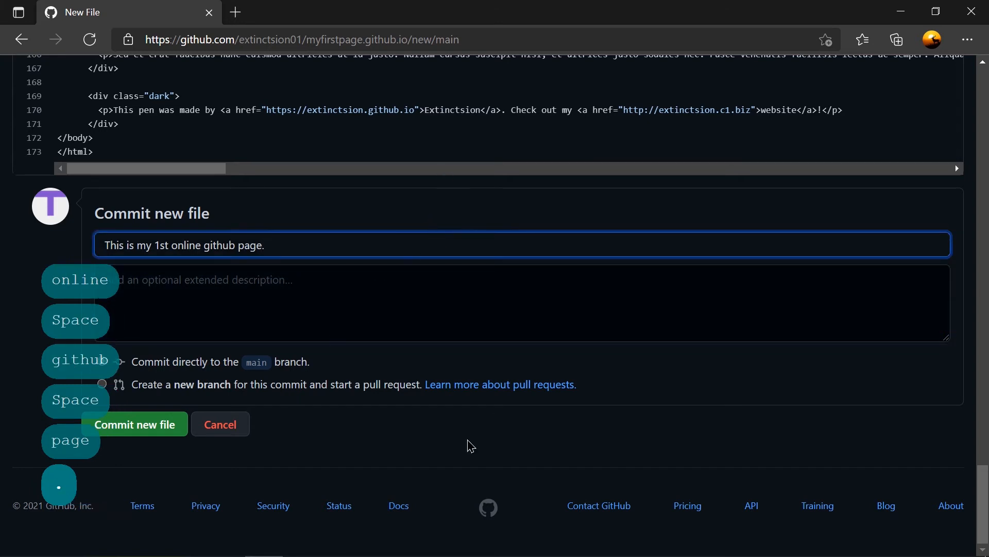
Commit the new index.html file directly to the main branch.
left_click(484, 442)
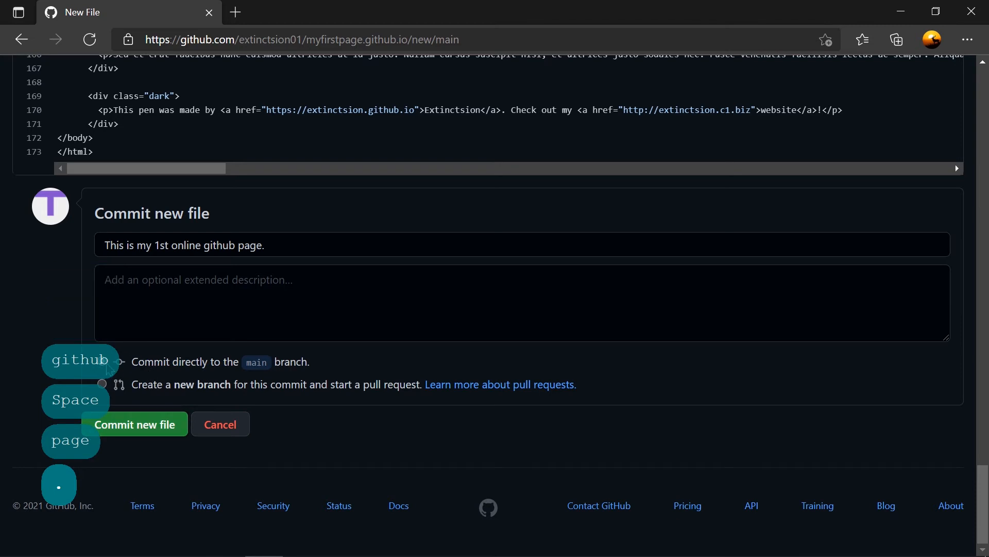
left_click_drag(132, 363, 318, 367)
left_click(319, 367)
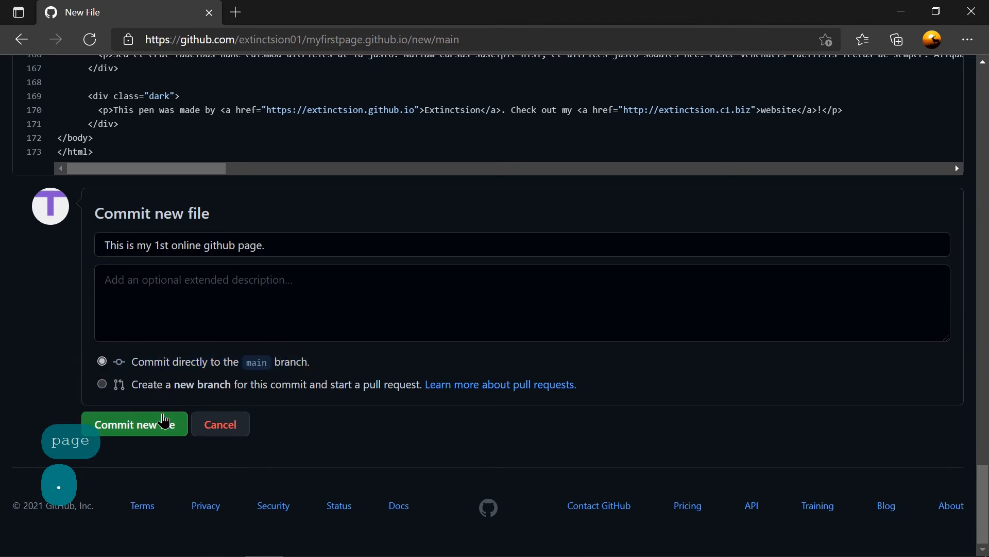
left_click(148, 435)
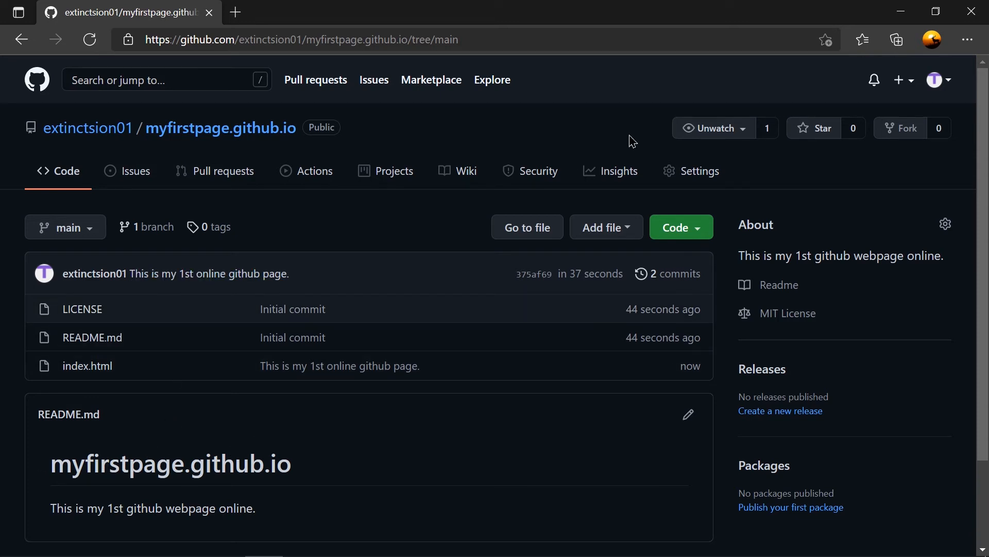
Open the GitHub Pages settings of the myfirstpage.github.io repository.
left_click(691, 174)
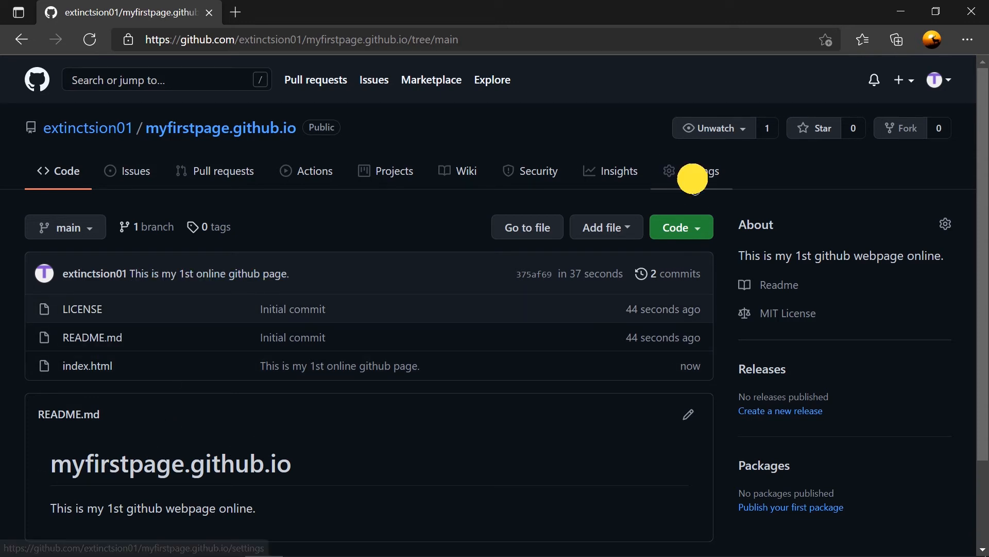
scroll(418, 402, "down", 20)
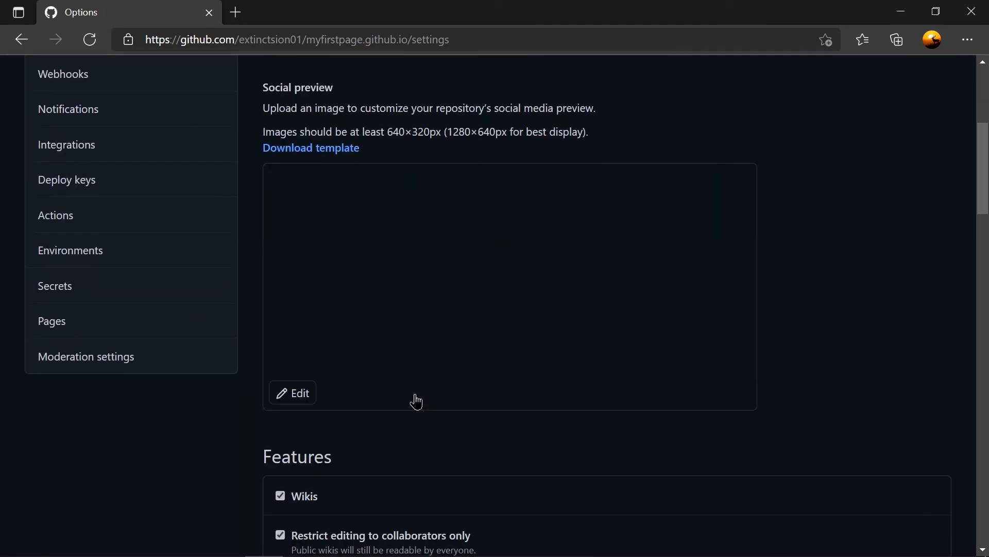
scroll(416, 402, "down", 12)
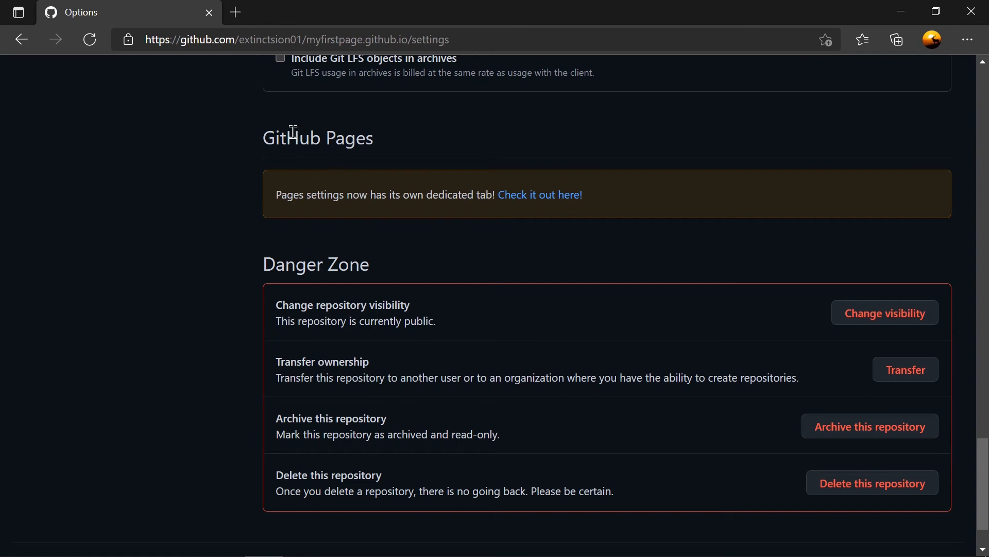
left_click_drag(266, 137, 395, 146)
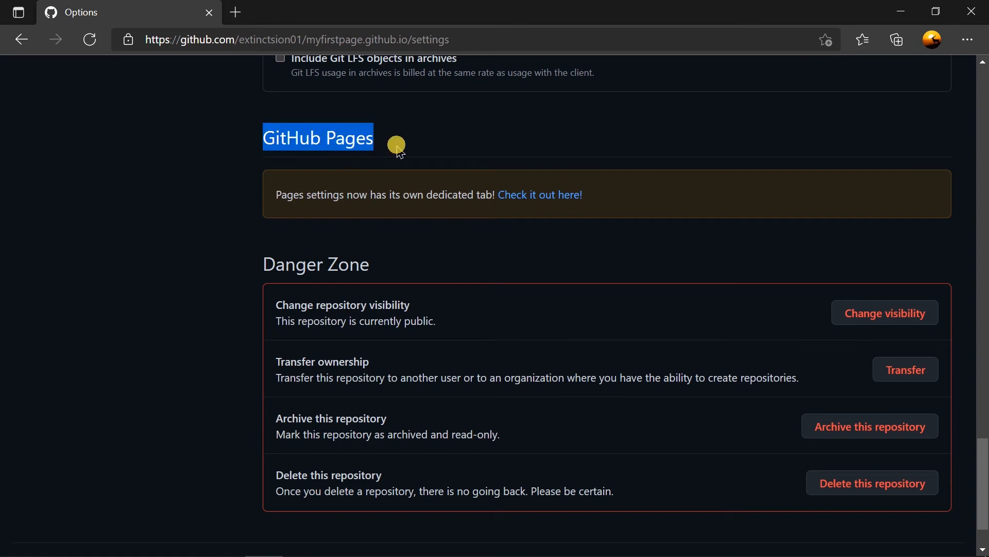
left_click(546, 204)
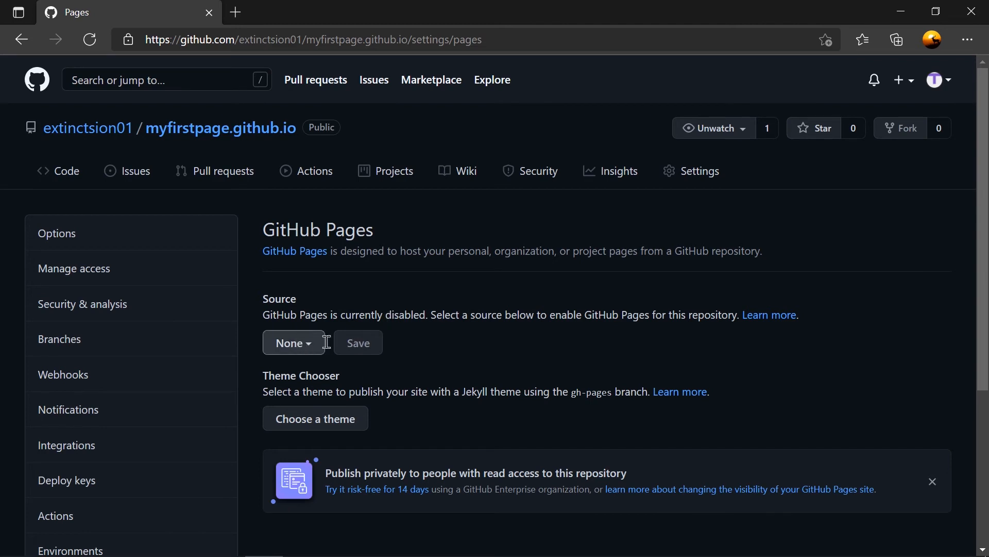
Set the GitHub Pages source to the main branch with the / (root) folder and save it.
left_click(304, 344)
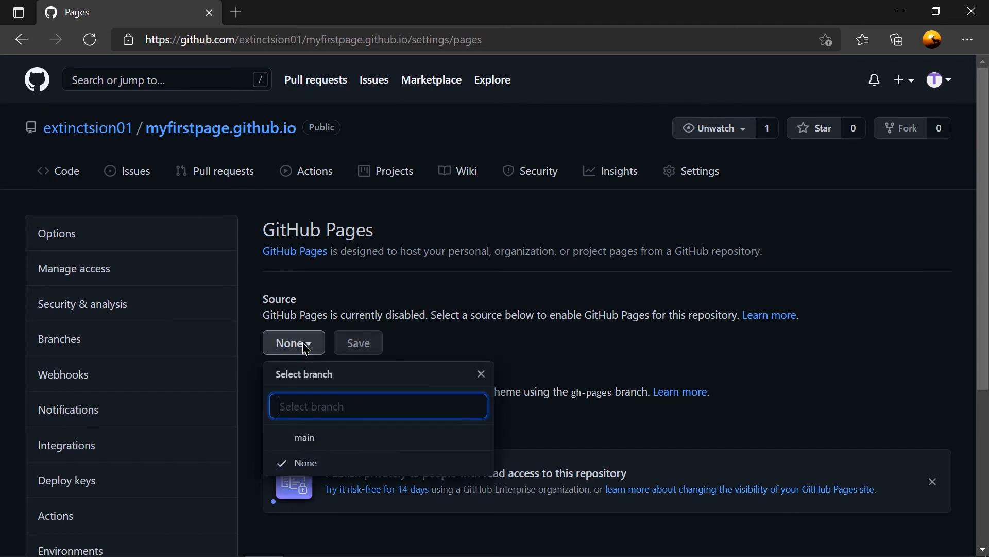
left_click(304, 439)
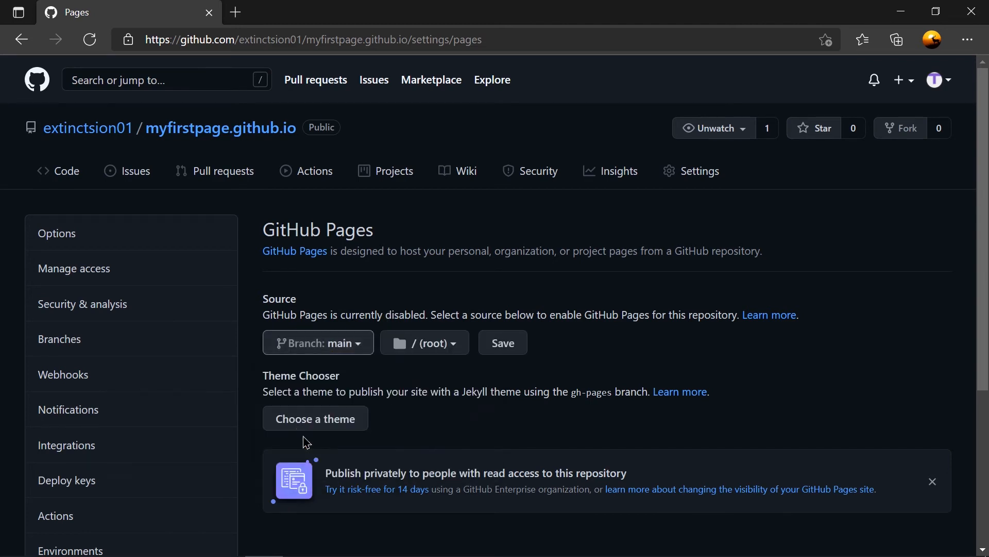
left_click(494, 348)
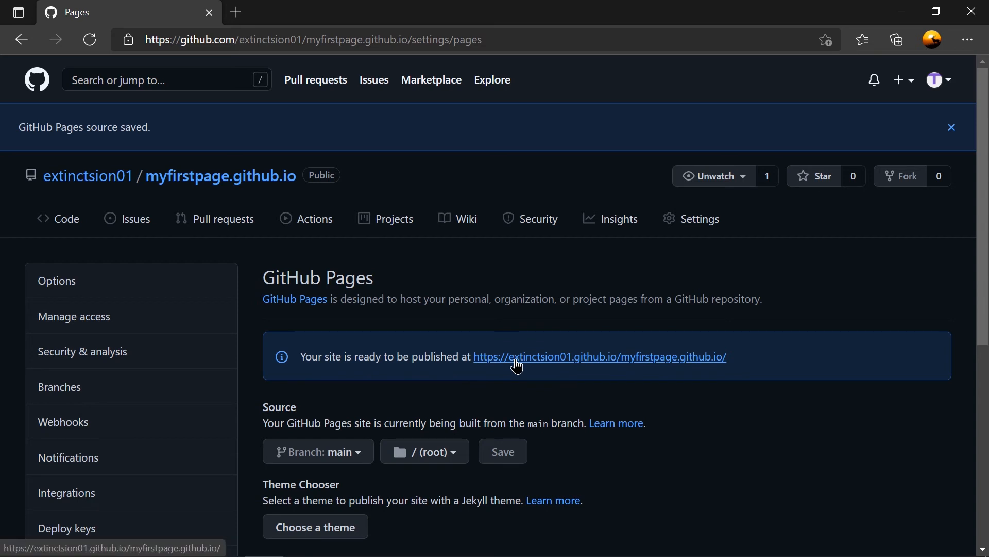
Check the published site's link from the GitHub Pages settings in a new tab and close that tab.
left_click(516, 358)
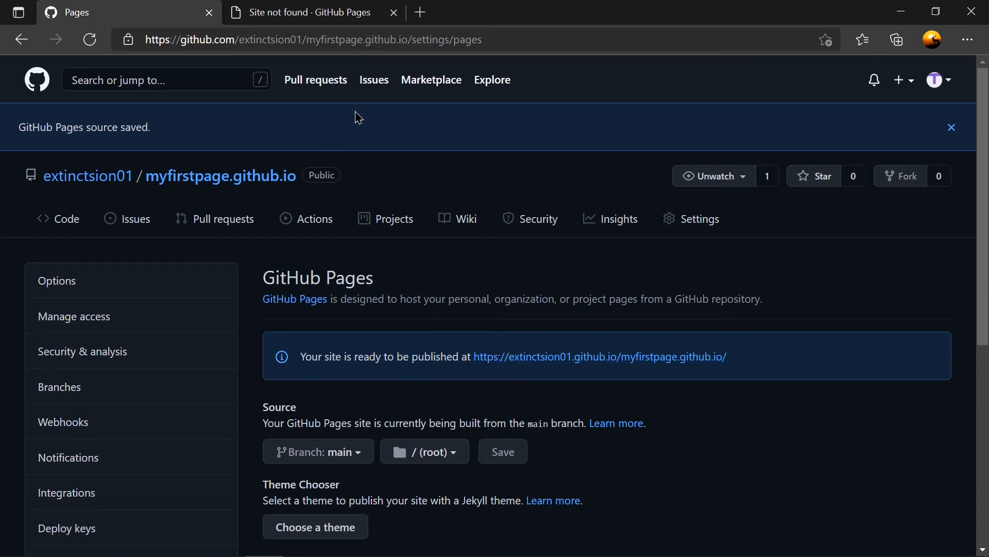
left_click(394, 13)
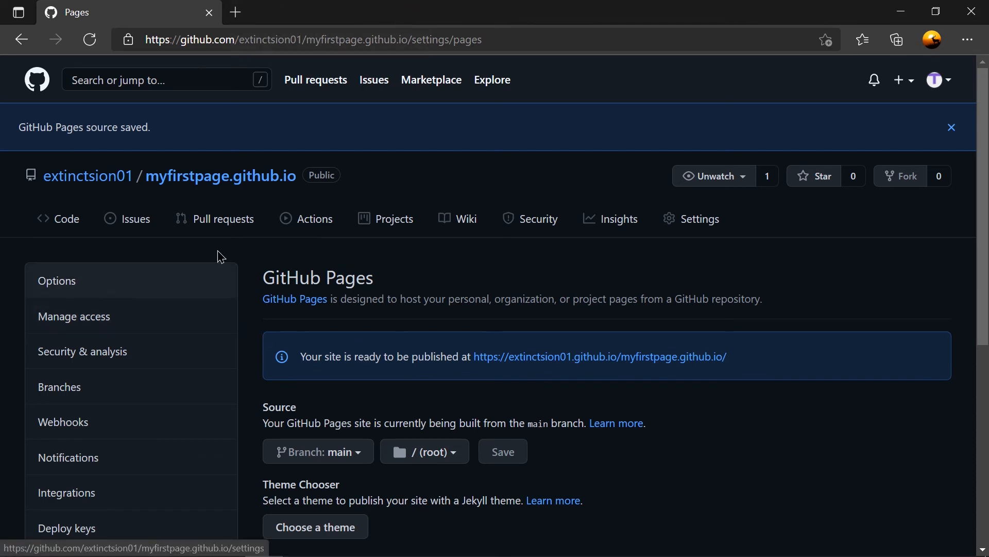
mouse_move(634, 357)
left_mouse_down()
mouse_move(648, 356)
mouse_move(634, 357)
left_mouse_up()
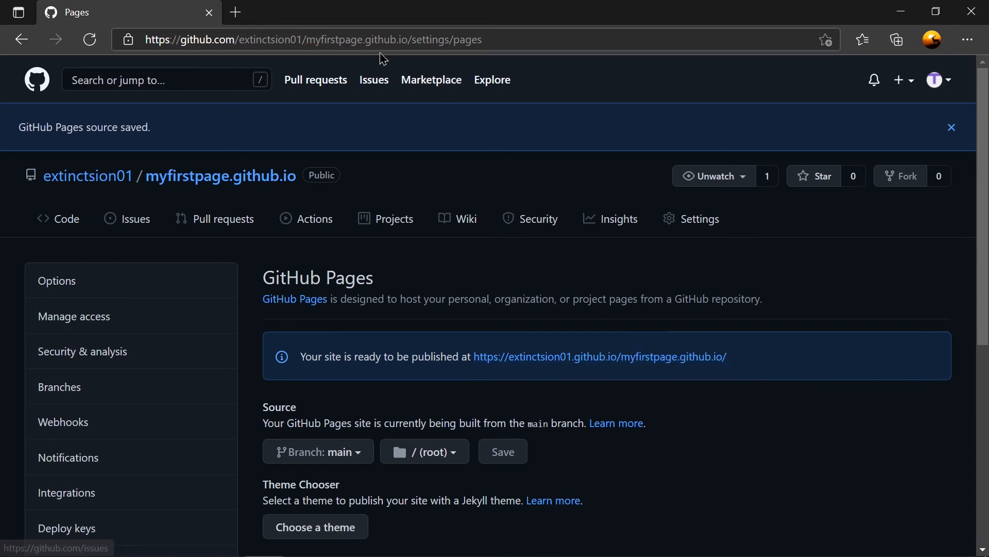
Try to open the site directly at myfirstpage.github.io and return to the GitHub Pages settings.
left_click_drag(515, 40, 409, 40)
key("BackSpace")
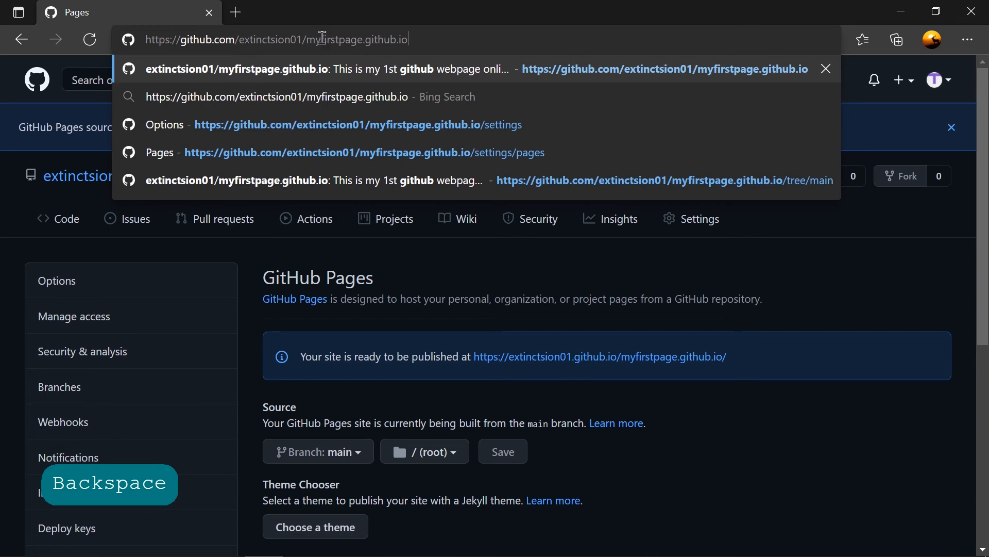
left_click_drag(304, 40, 115, 39)
key("BackSpace")
key("Return")
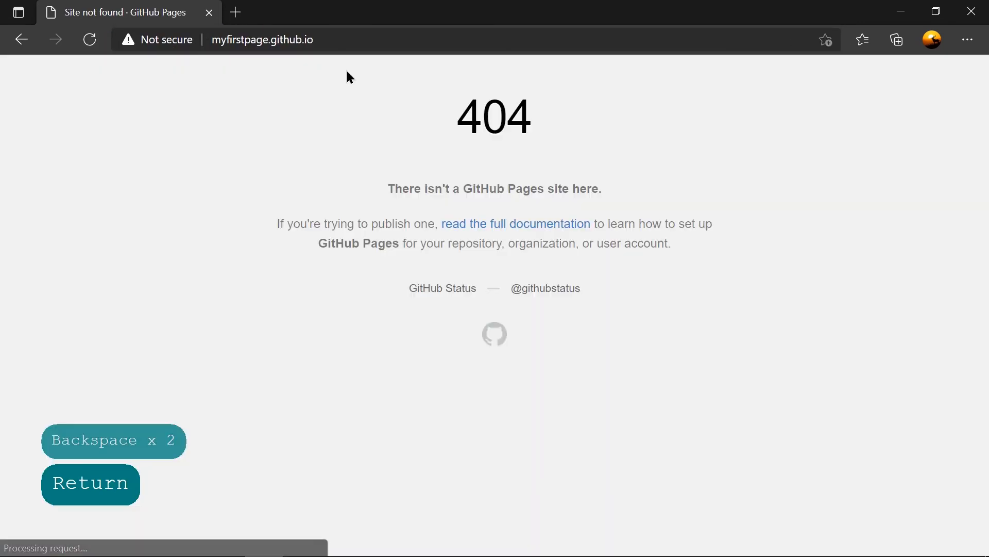
key("alt+Left")
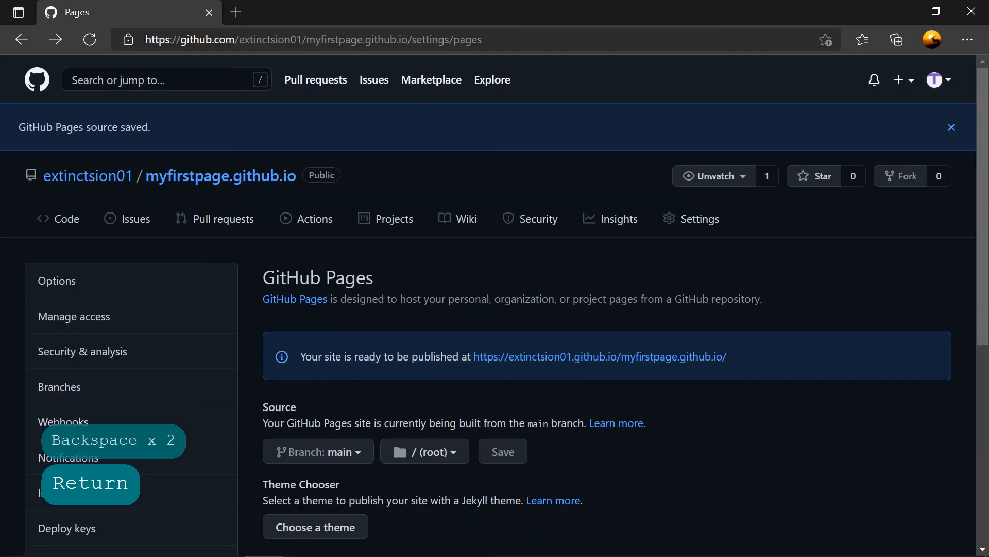
Open the published myfirstpage.github.io site and close the leftover "Site not found" tab.
scroll(465, 239, "down", 4)
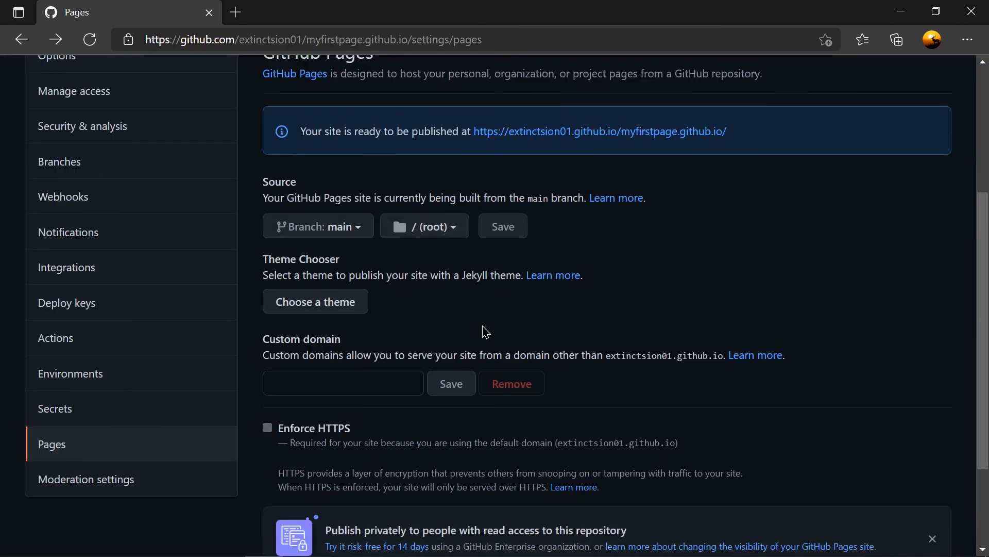
scroll(451, 291, "up", 4)
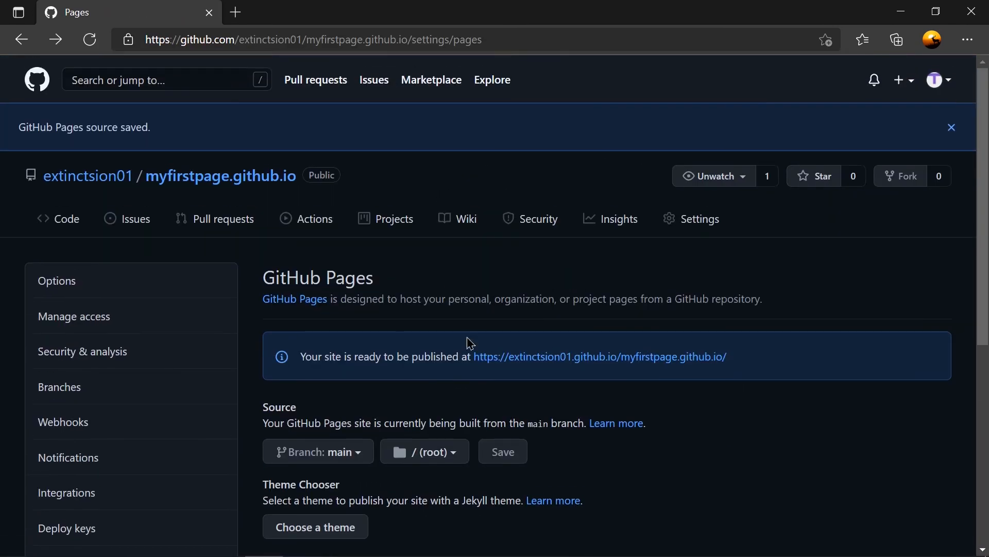
left_click(538, 360)
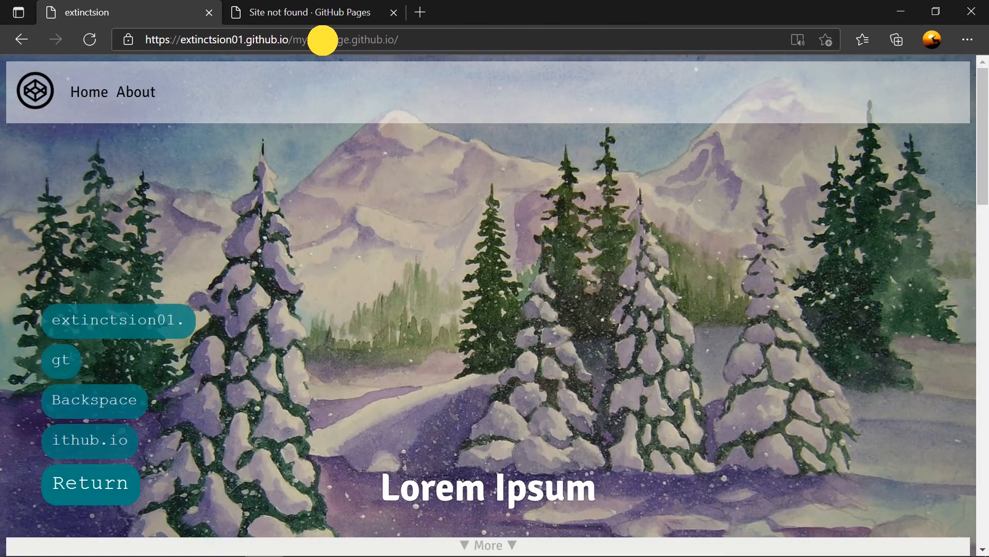
left_click(323, 40)
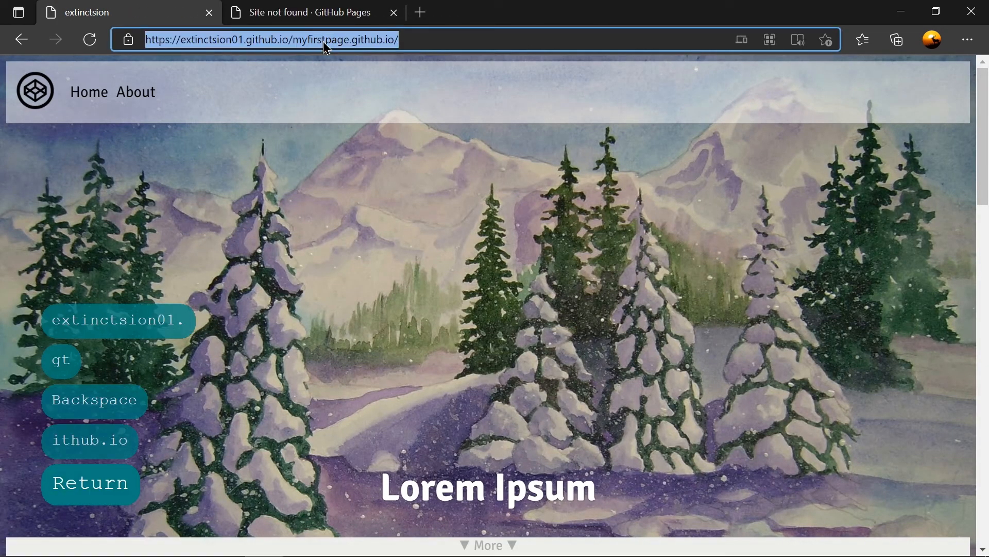
left_click(393, 12)
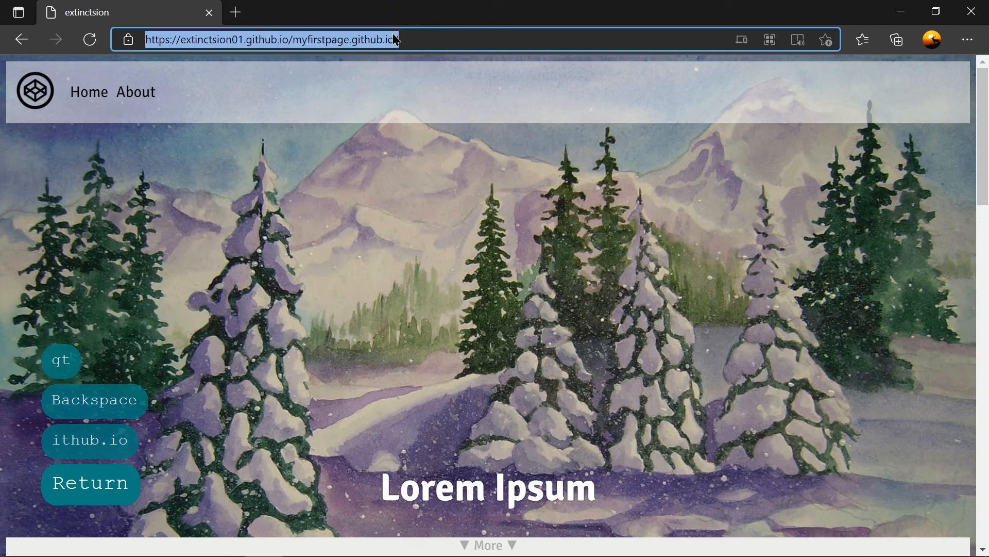
Look through the published web page down to its footer and follow the "website" link there.
left_click(446, 44)
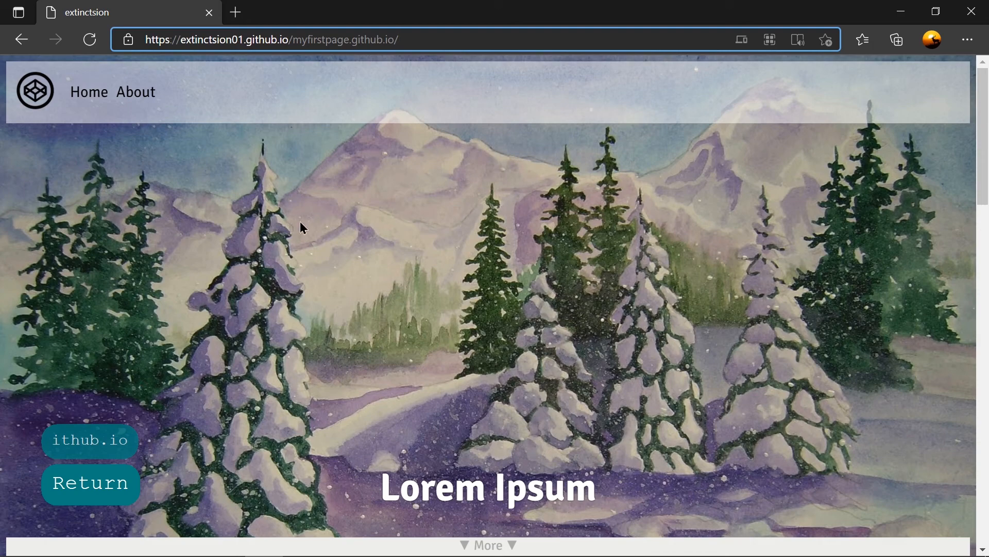
scroll(477, 285, "down", 6)
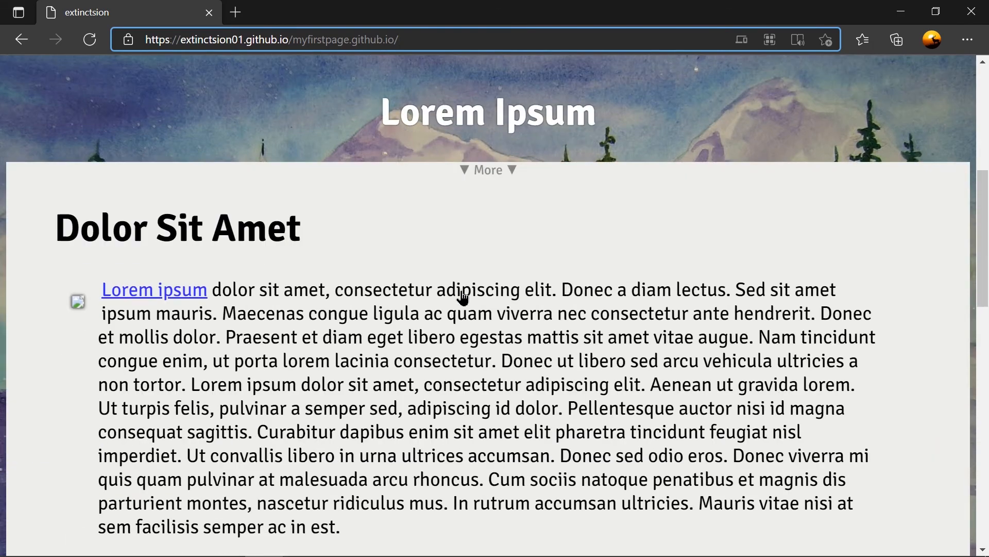
scroll(463, 296, "down", 10)
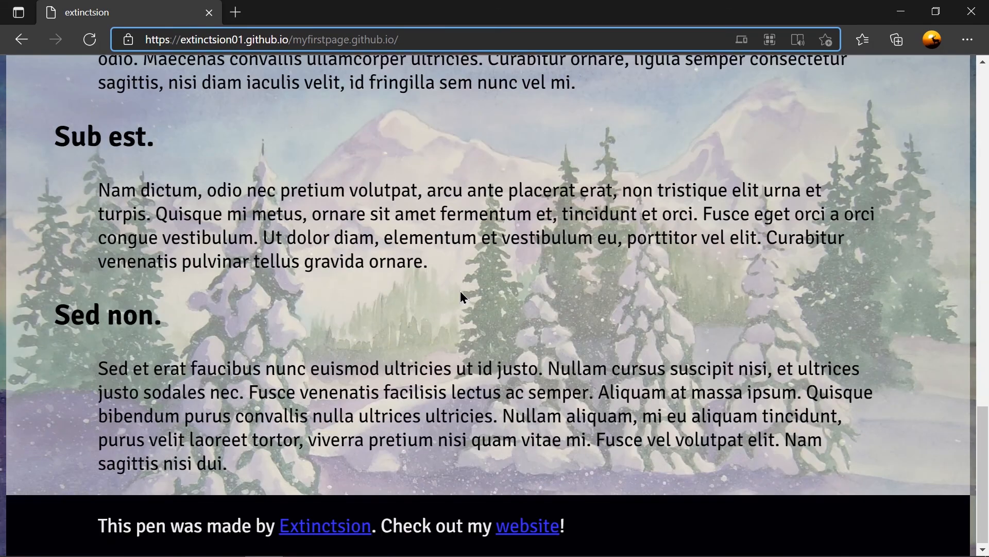
left_click(531, 536)
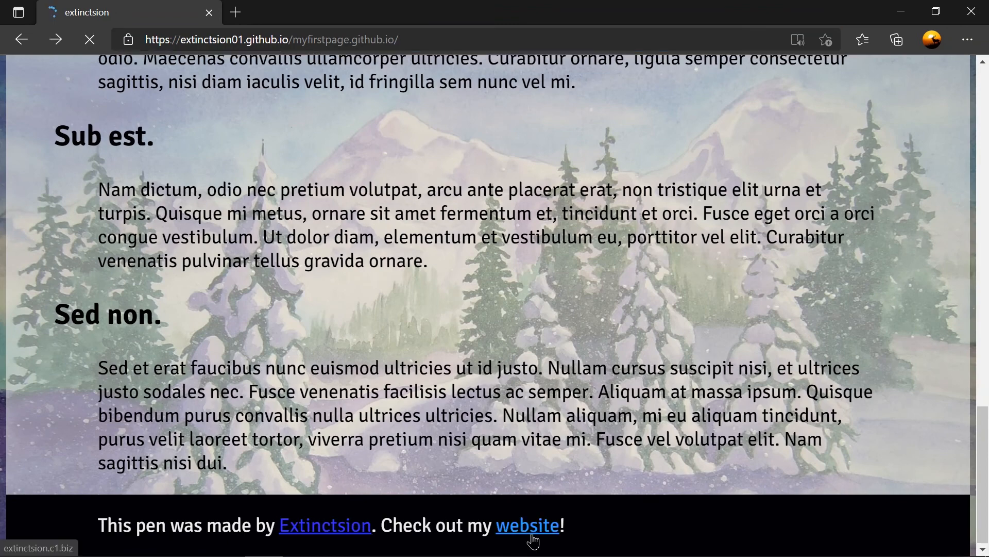